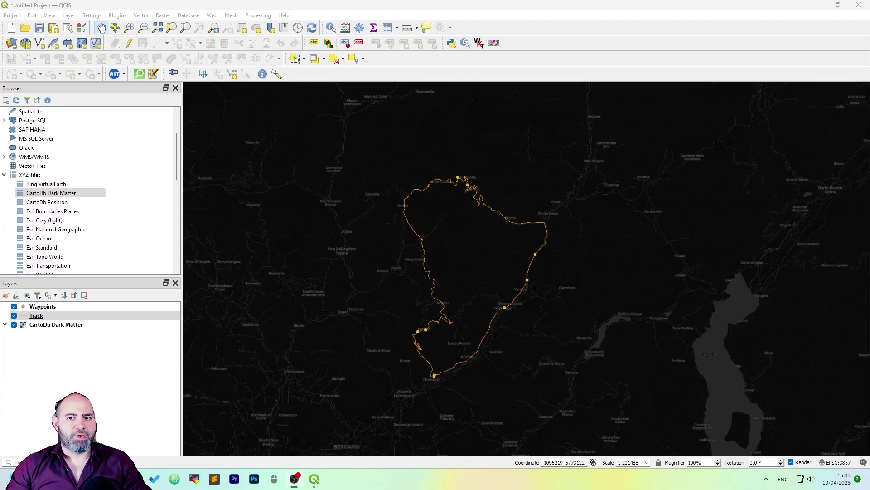
Recentre the main map view on the GPX track without adding any layer
{"action": "left_click_drag", "start_coordinate": [471, 284], "coordinate": [461, 278]}
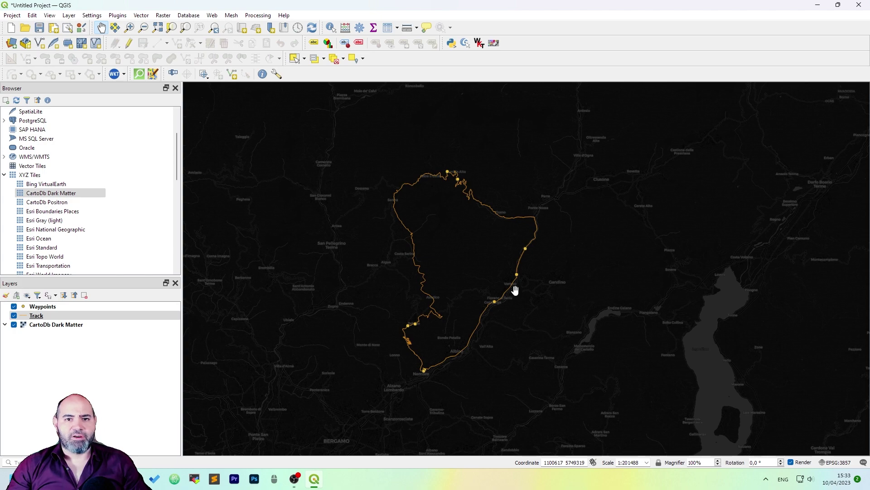
{"action": "left_click", "coordinate": [70, 16]}
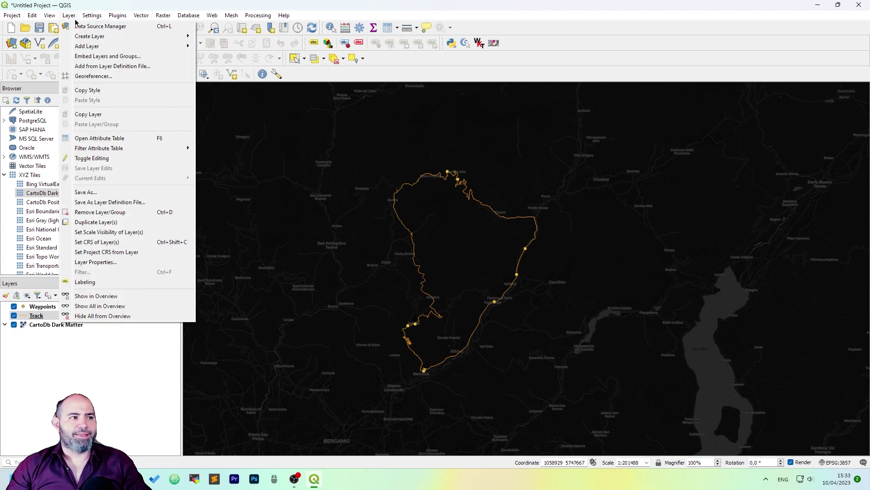
{"action": "mouse_move", "coordinate": [136, 46]}
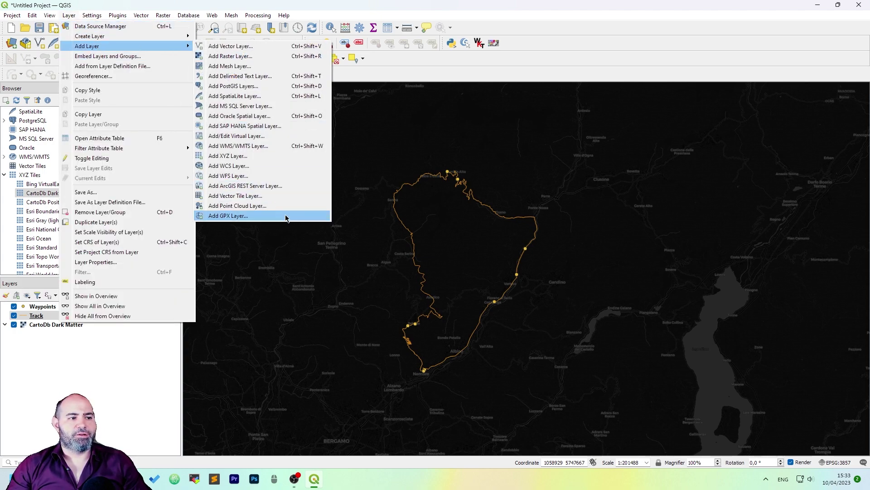
{"action": "key", "text": "Escape"}
{"action": "key", "text": "Escape"}
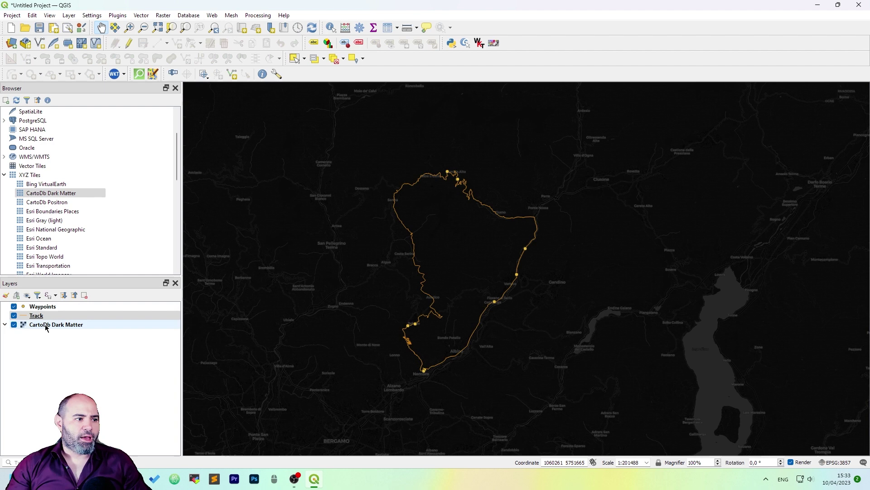
{"action": "left_click_drag", "start_coordinate": [499, 245], "coordinate": [504, 233]}
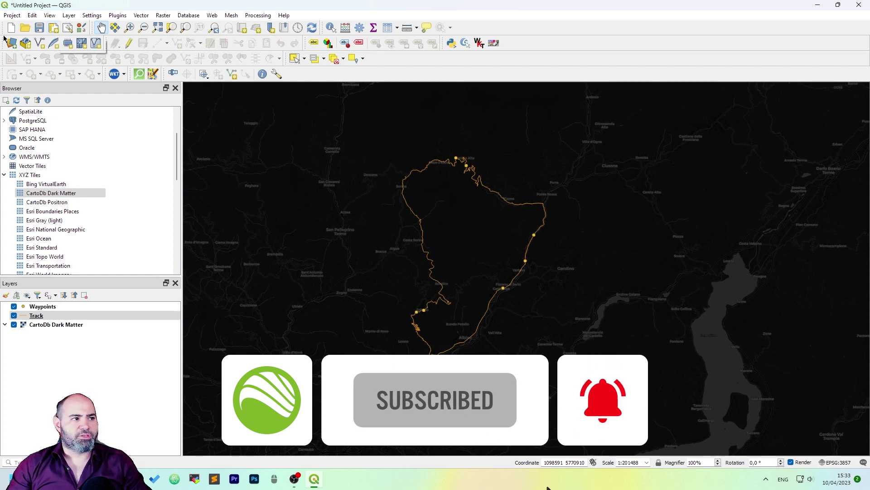
Create a new print layout titled 'Test layout'
{"action": "left_click", "coordinate": [58, 28]}
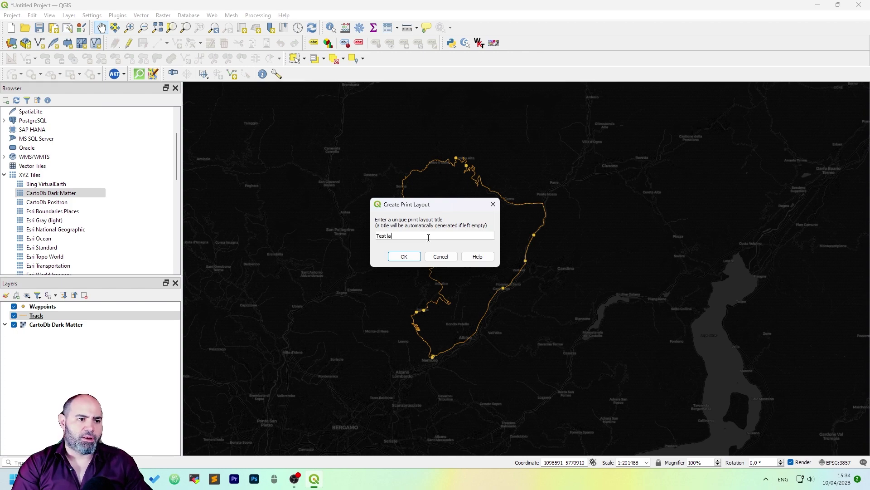
{"action": "type", "text": "yout"}
{"action": "key", "text": "Return"}
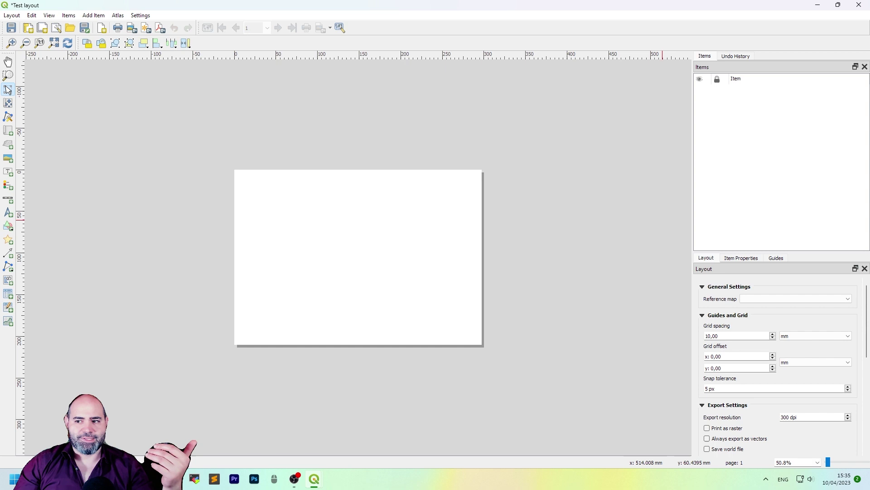
Zoom the layout view to about 101.6% so the blank page fills the window
{"action": "key", "text": "ctrl+plus"}
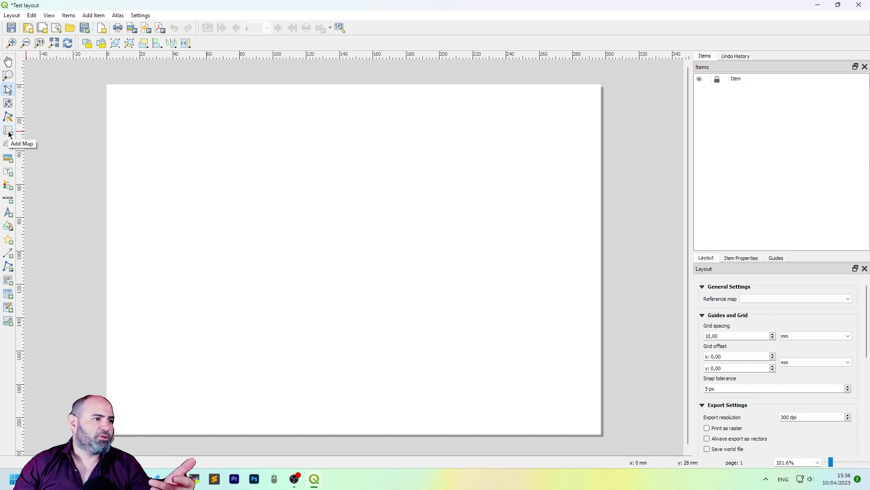
Draw Map 1 across the page's upper part, showing the orange GPX track on the dark basemap
{"action": "left_click", "coordinate": [10, 134]}
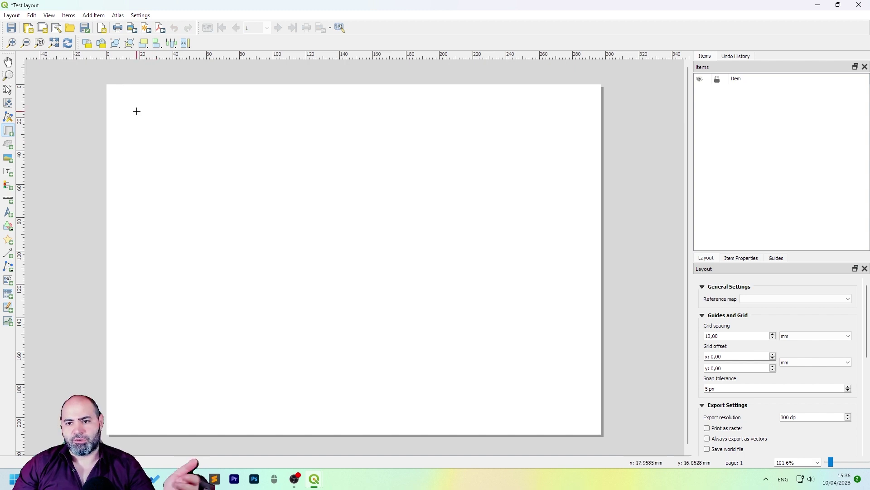
{"action": "left_click_drag", "start_coordinate": [126, 103], "coordinate": [501, 330]}
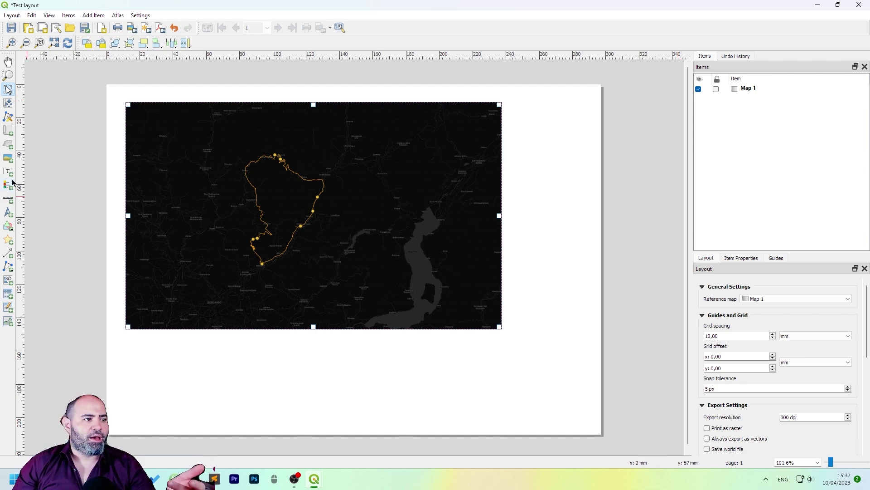
Place a scale bar under the map and a north arrow at the page's bottom-left
{"action": "left_click", "coordinate": [8, 199]}
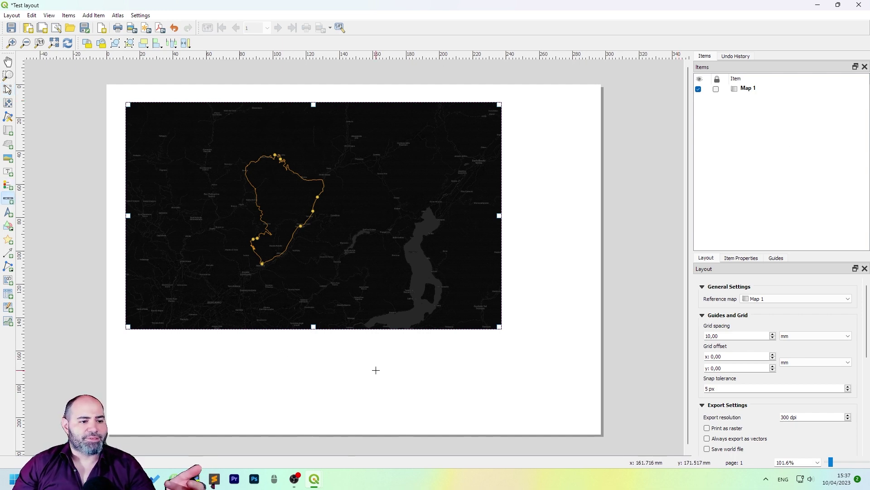
{"action": "left_click_drag", "start_coordinate": [375, 357], "coordinate": [519, 394]}
{"action": "left_click_drag", "start_coordinate": [431, 371], "coordinate": [547, 361]}
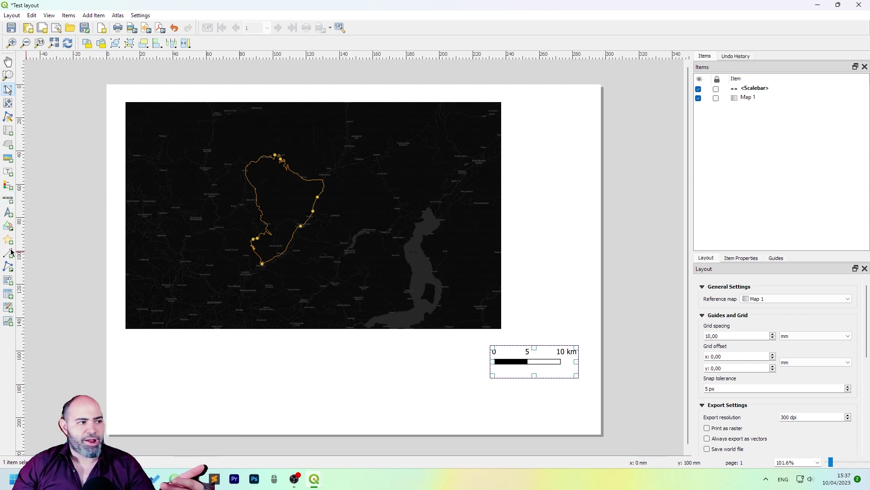
{"action": "left_click", "coordinate": [10, 212]}
{"action": "left_click_drag", "start_coordinate": [130, 361], "coordinate": [171, 414]}
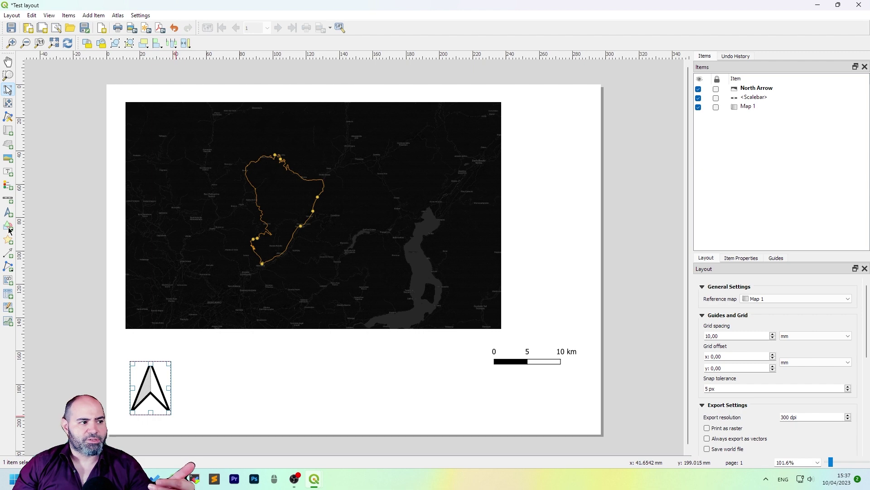
Draw a legend, move it beside the north arrow and widen it
{"action": "left_click", "coordinate": [8, 185]}
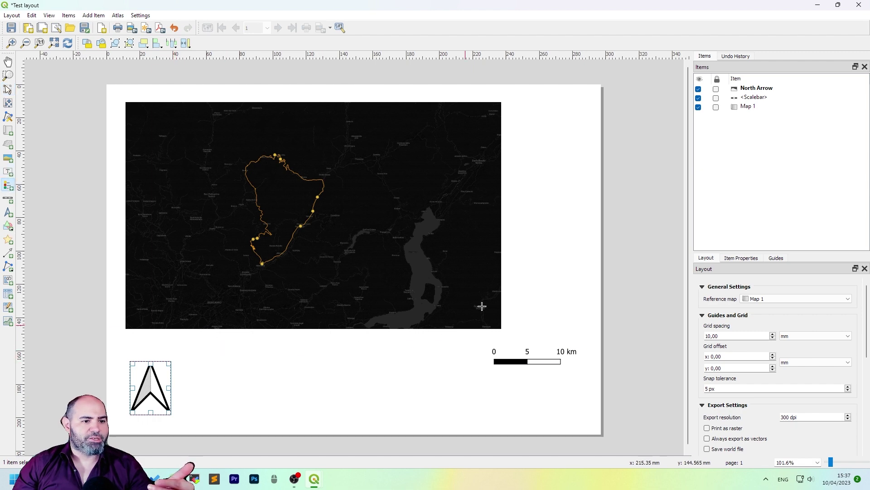
{"action": "left_click_drag", "start_coordinate": [529, 103], "coordinate": [601, 282]}
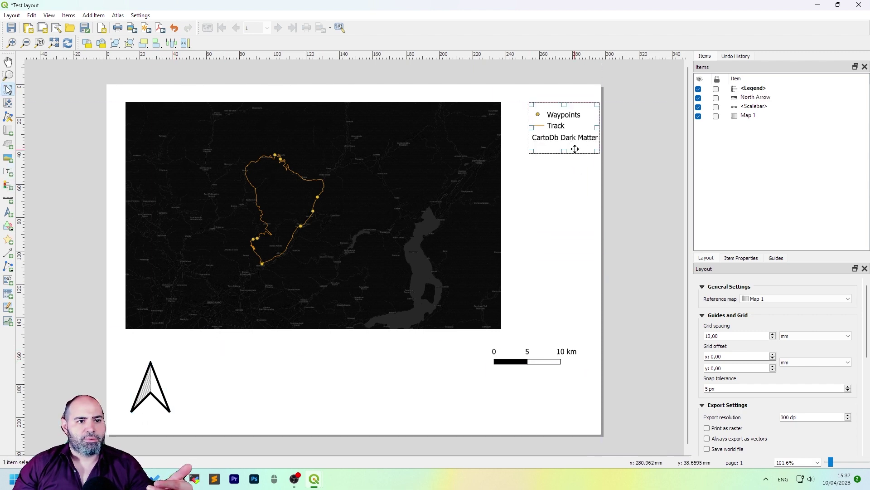
{"action": "left_click_drag", "start_coordinate": [558, 126], "coordinate": [354, 389]}
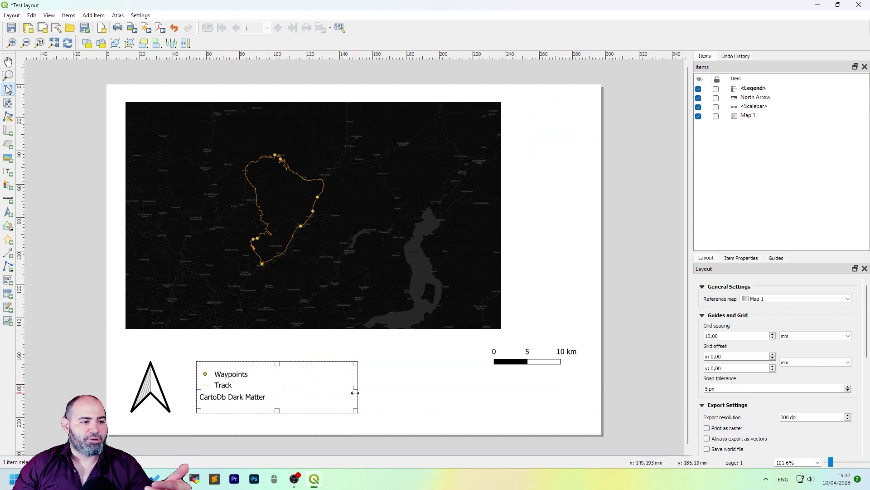
{"action": "left_click", "coordinate": [311, 350]}
{"action": "left_click_drag", "start_coordinate": [216, 385], "coordinate": [218, 389]}
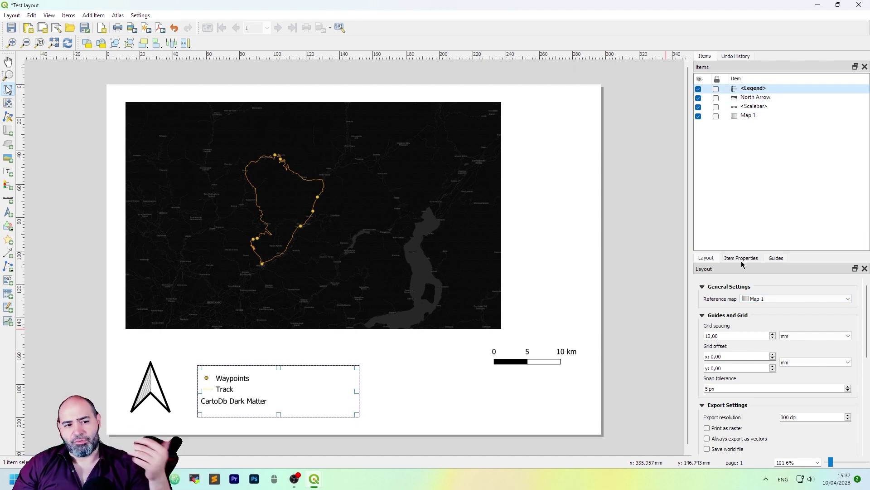
{"action": "left_click_drag", "start_coordinate": [747, 253], "coordinate": [748, 150]}
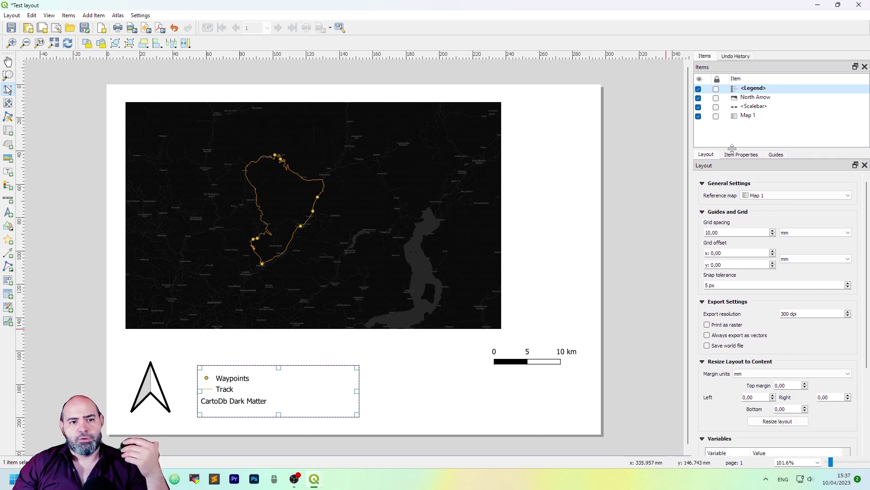
{"action": "left_click", "coordinate": [763, 196]}
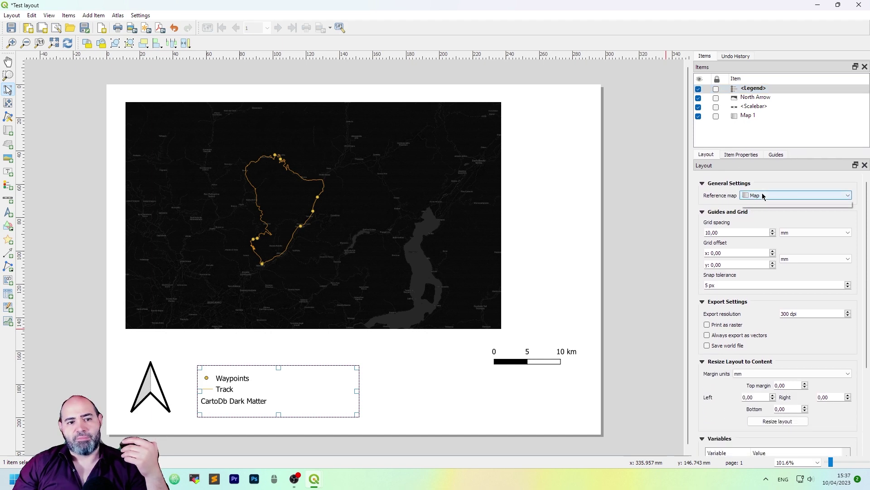
{"action": "left_click", "coordinate": [783, 190]}
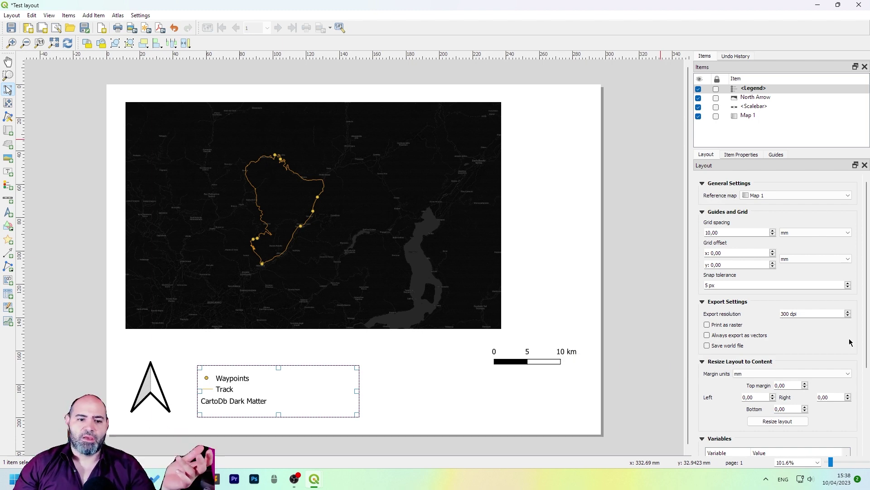
{"action": "scroll", "coordinate": [860, 368], "scroll_direction": "down", "scroll_amount": 3}
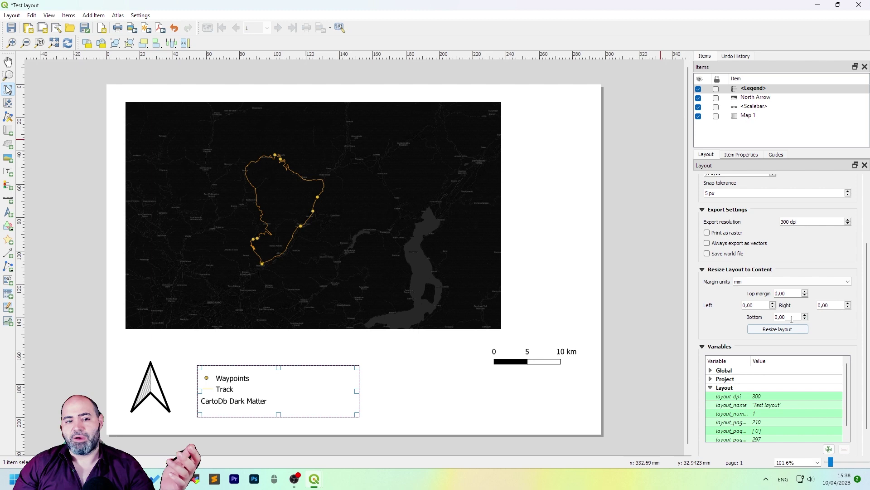
{"action": "scroll", "coordinate": [868, 343], "scroll_direction": "up", "scroll_amount": 4}
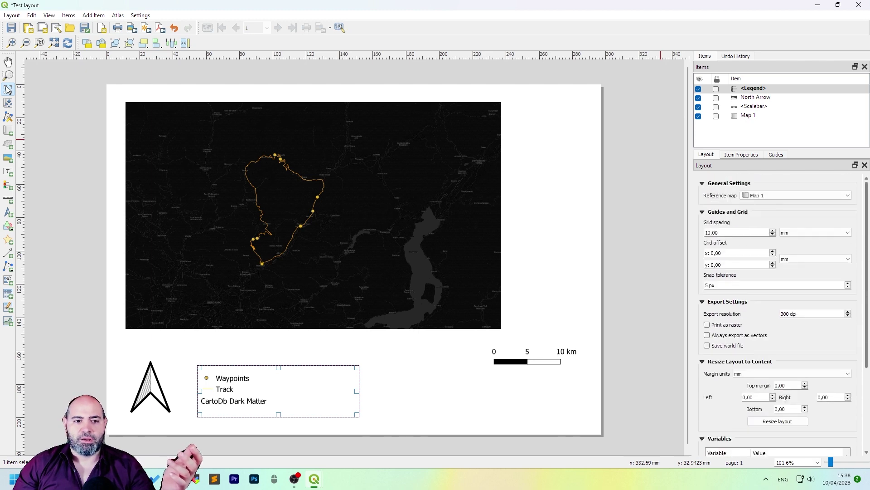
Give the legend the title 'Legend' in its item properties
{"action": "left_click", "coordinate": [742, 156]}
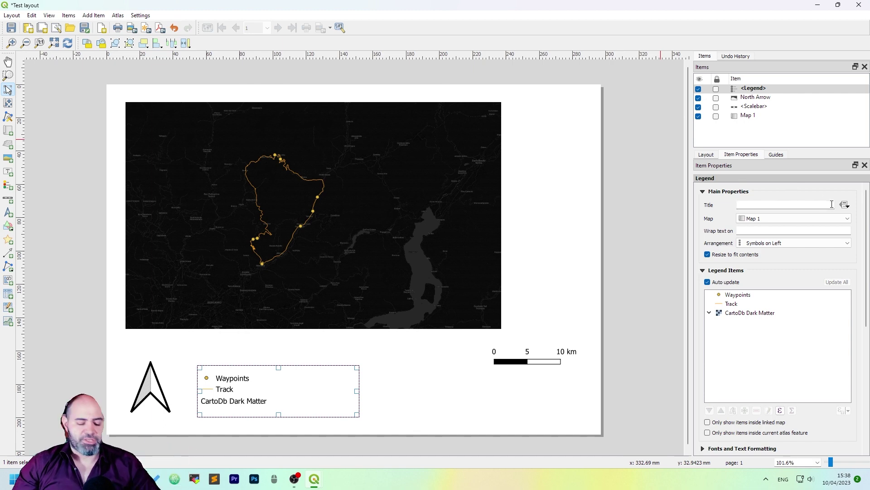
{"action": "type", "text": "Lege"}
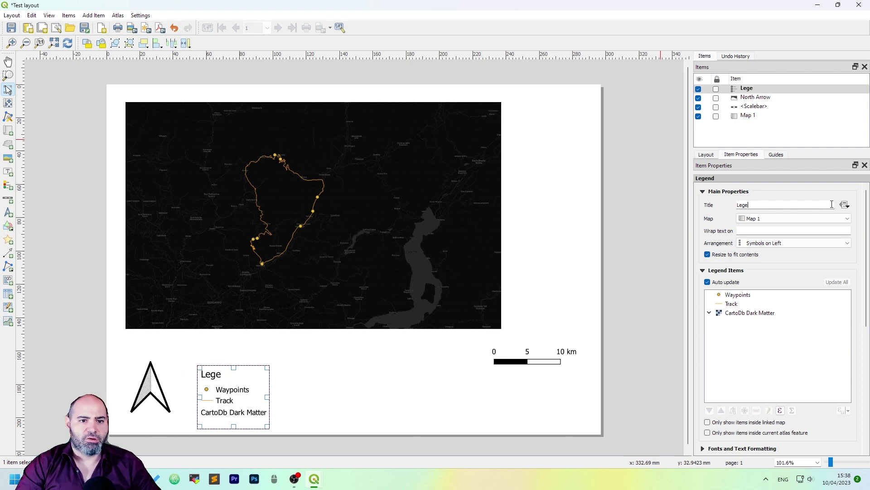
{"action": "type", "text": "ng"}
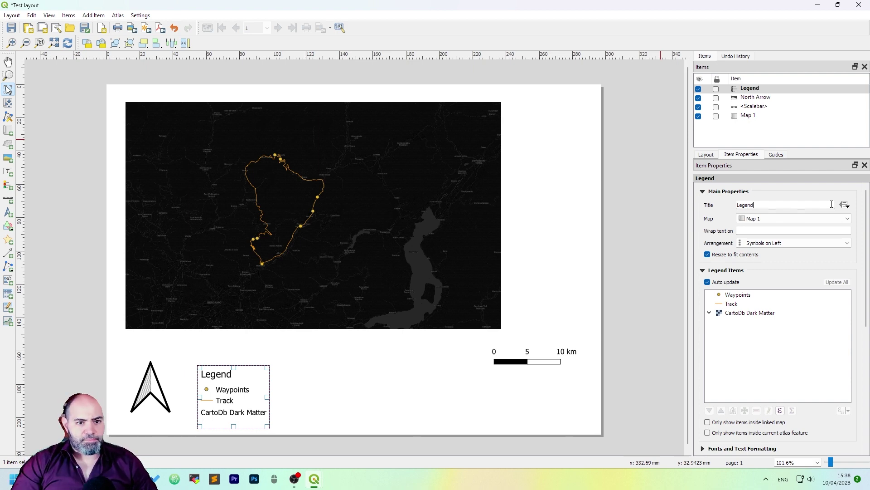
{"action": "left_click", "coordinate": [750, 88]}
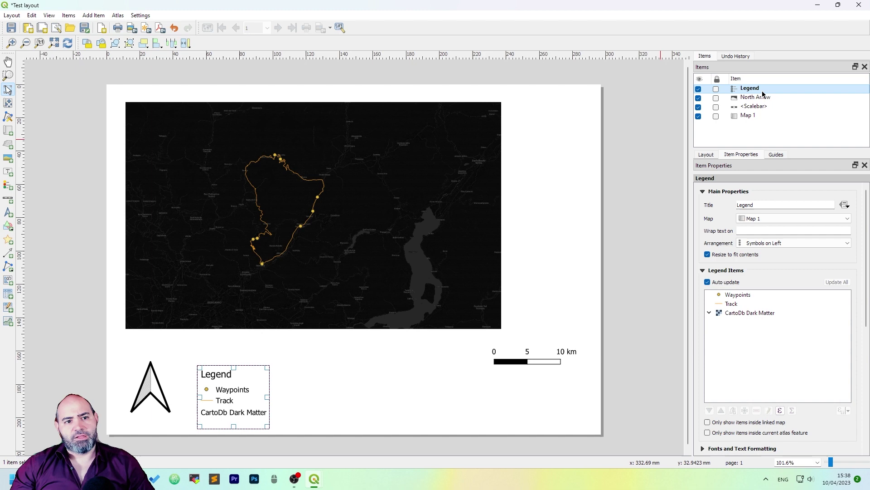
Review the north arrow, map and scale bar settings, then return to the legend
{"action": "left_click", "coordinate": [765, 98]}
{"action": "key", "text": "Down"}
{"action": "key", "text": "Down"}
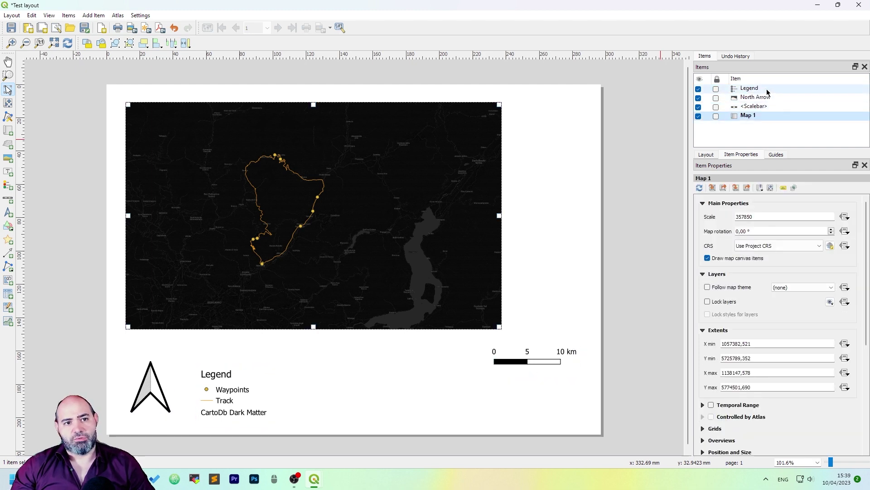
{"action": "left_click", "coordinate": [766, 88]}
{"action": "left_click", "coordinate": [771, 97]}
{"action": "left_click", "coordinate": [771, 106]}
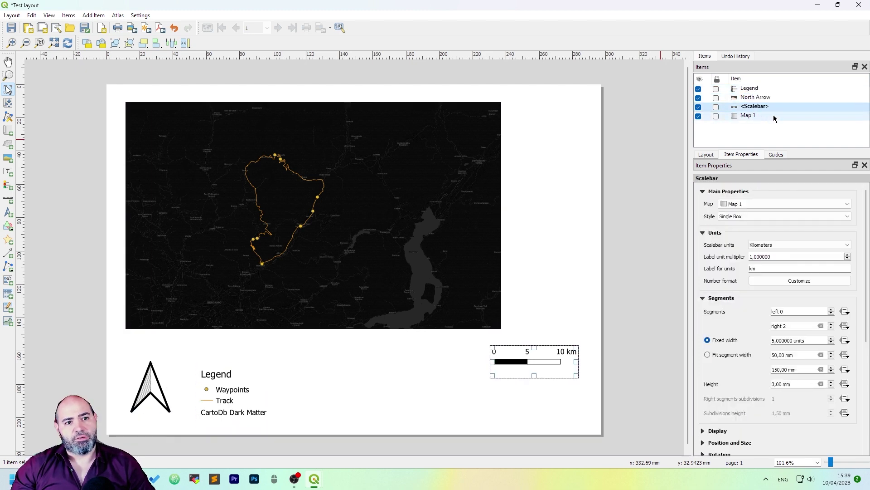
{"action": "left_click", "coordinate": [773, 115]}
{"action": "left_click", "coordinate": [775, 90]}
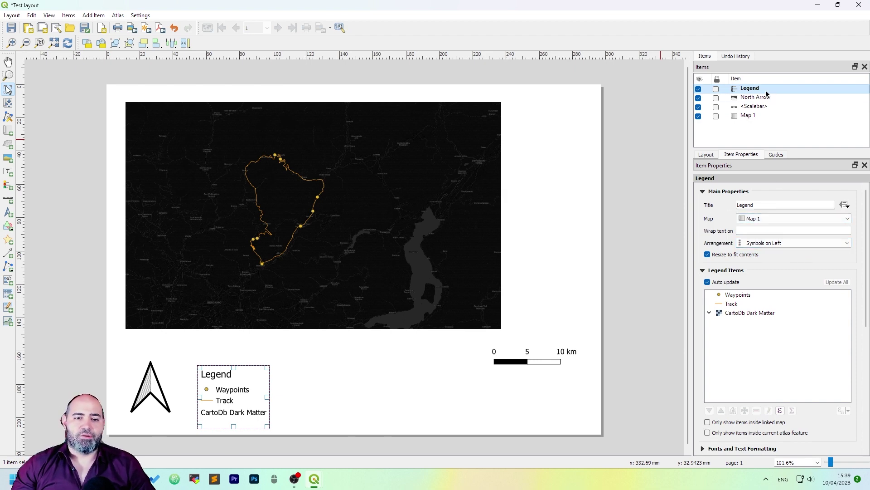
Keep legend symbols on the left, disable Auto update and remove the CartoDb Dark Matter entry
{"action": "left_click", "coordinate": [776, 243]}
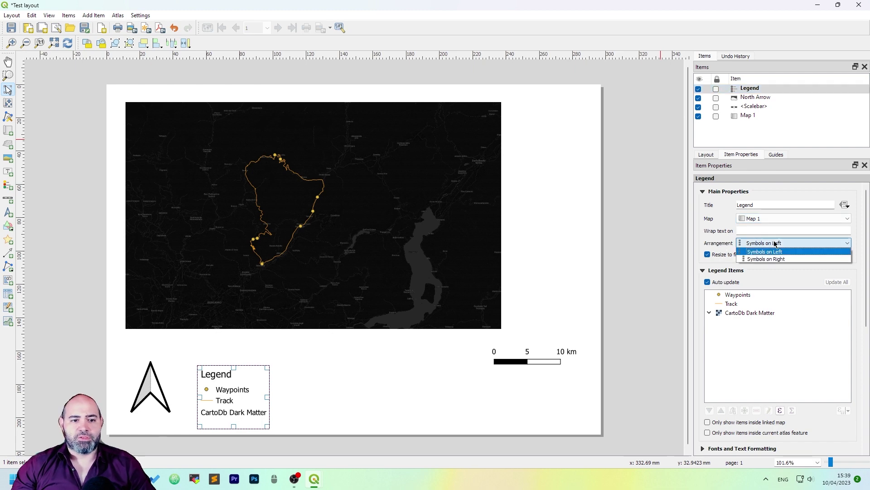
{"action": "left_click", "coordinate": [777, 245]}
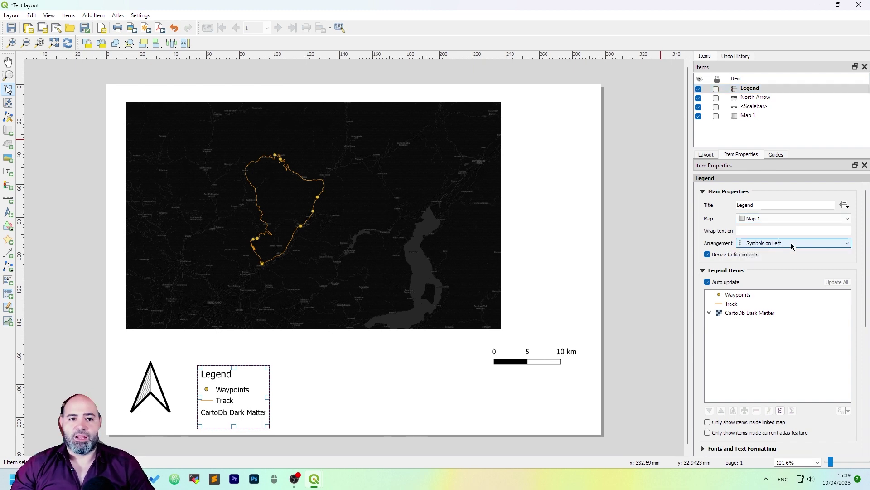
{"action": "left_click", "coordinate": [766, 313]}
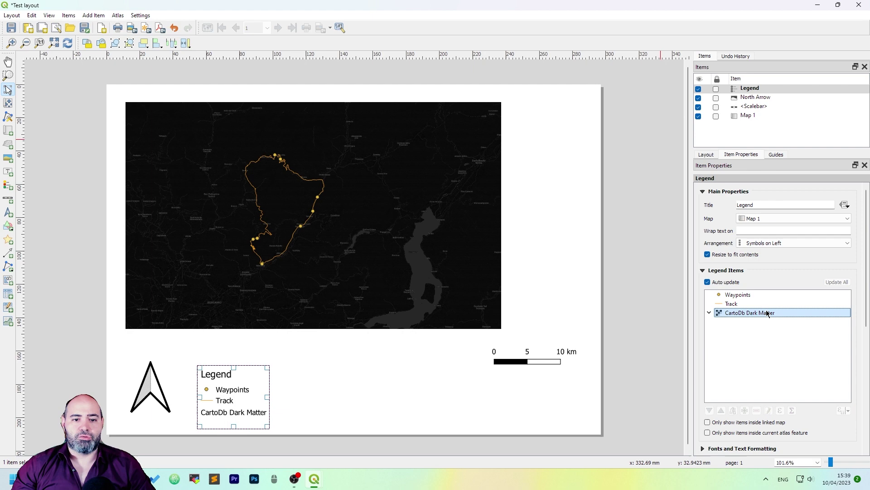
{"action": "left_click", "coordinate": [707, 282]}
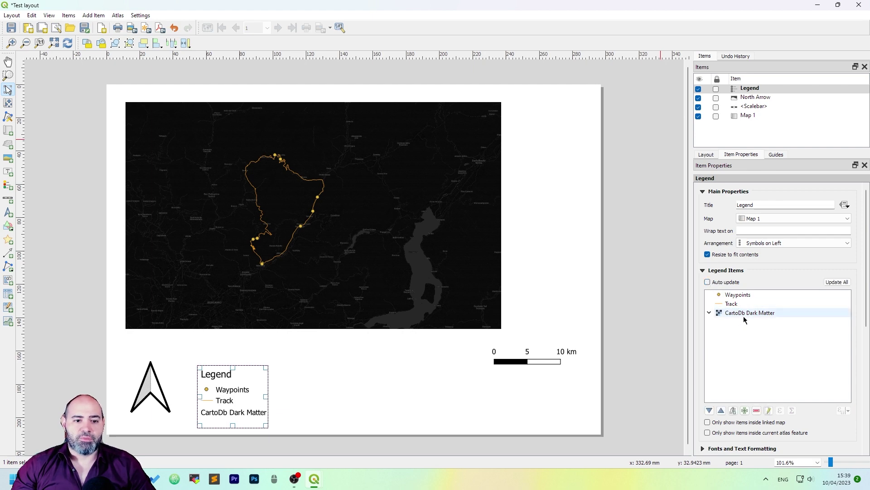
{"action": "left_click", "coordinate": [756, 410]}
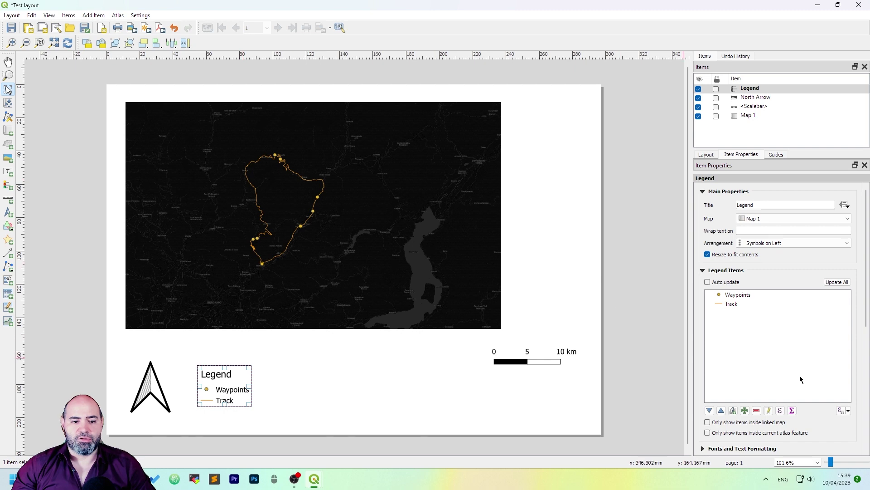
Look through the legend's font and text settings without changing them
{"action": "scroll", "coordinate": [857, 415], "scroll_direction": "down", "scroll_amount": 1}
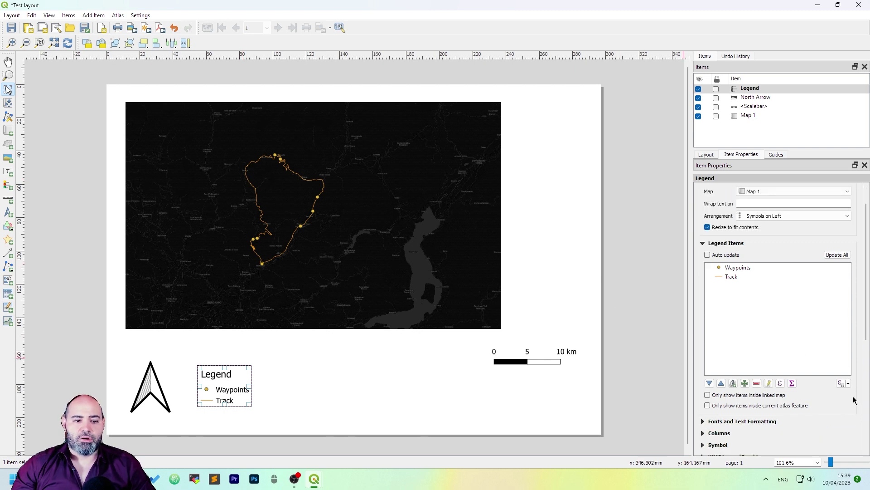
{"action": "scroll", "coordinate": [853, 399], "scroll_direction": "down", "scroll_amount": 1}
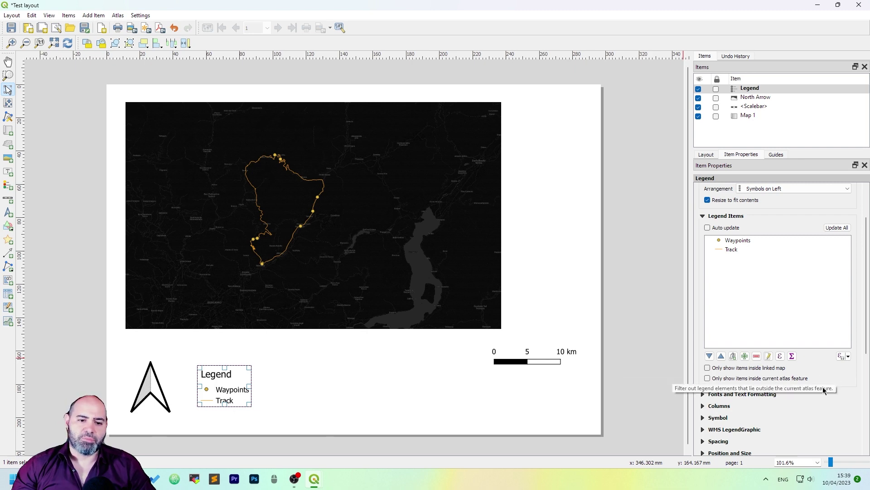
{"action": "scroll", "coordinate": [749, 349], "scroll_direction": "down", "scroll_amount": 3}
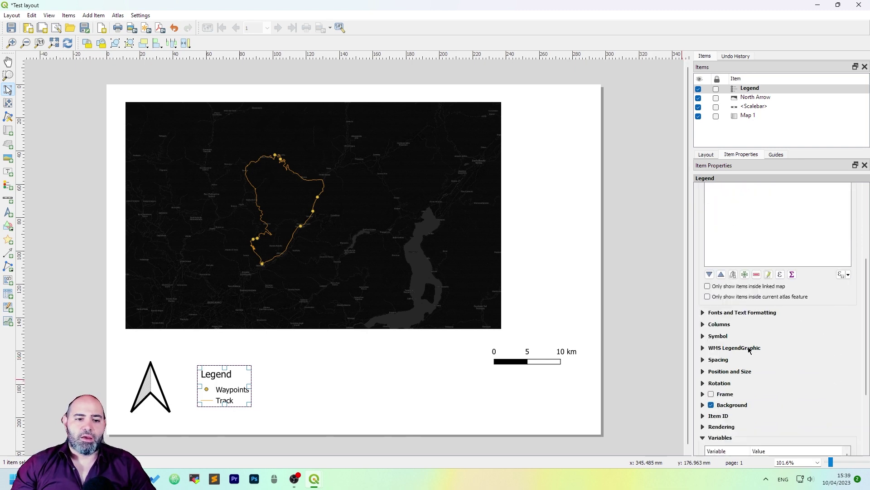
{"action": "left_click", "coordinate": [752, 316]}
{"action": "left_click", "coordinate": [754, 279]}
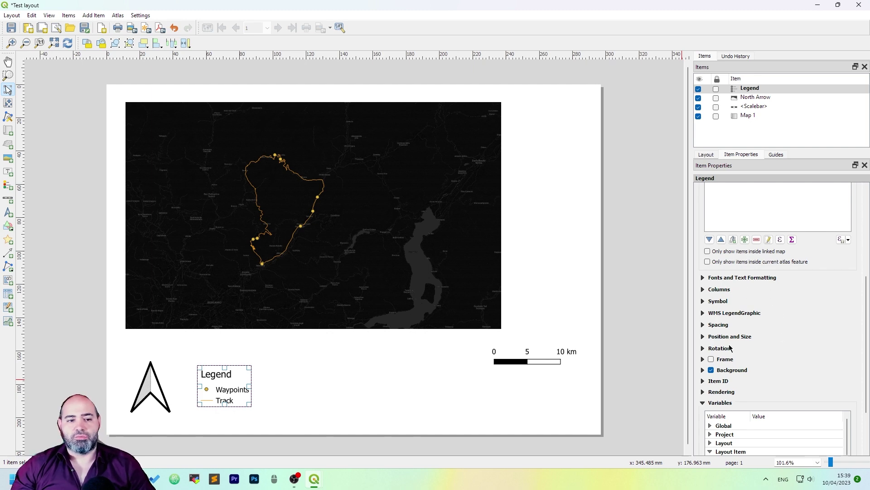
{"action": "scroll", "coordinate": [812, 317], "scroll_direction": "down", "scroll_amount": 3}
{"action": "scroll", "coordinate": [814, 320], "scroll_direction": "up", "scroll_amount": 6}
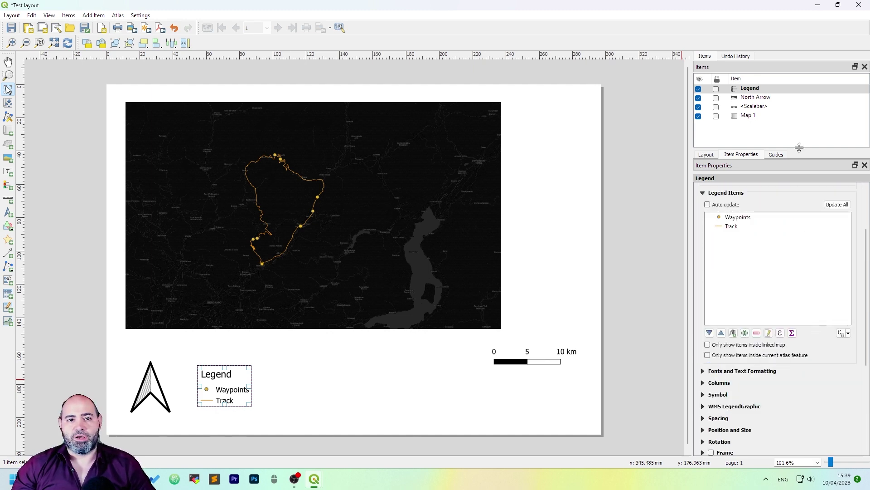
Check the north arrow's properties, then bring up the scale bar's properties
{"action": "left_click", "coordinate": [767, 98]}
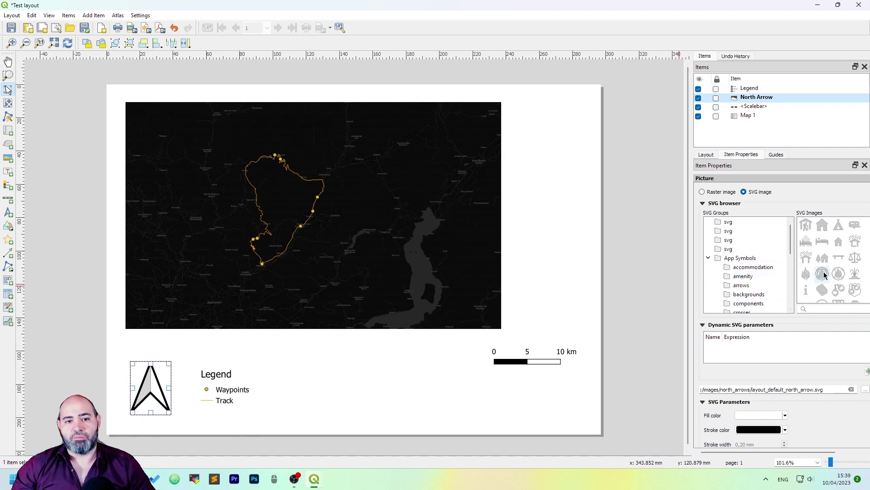
{"action": "scroll", "coordinate": [814, 408], "scroll_direction": "down", "scroll_amount": 3}
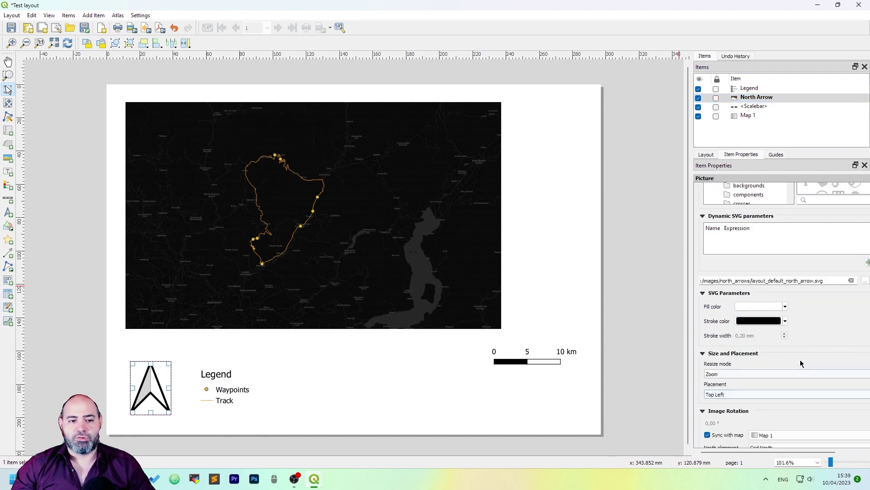
{"action": "scroll", "coordinate": [802, 362], "scroll_direction": "down", "scroll_amount": 2}
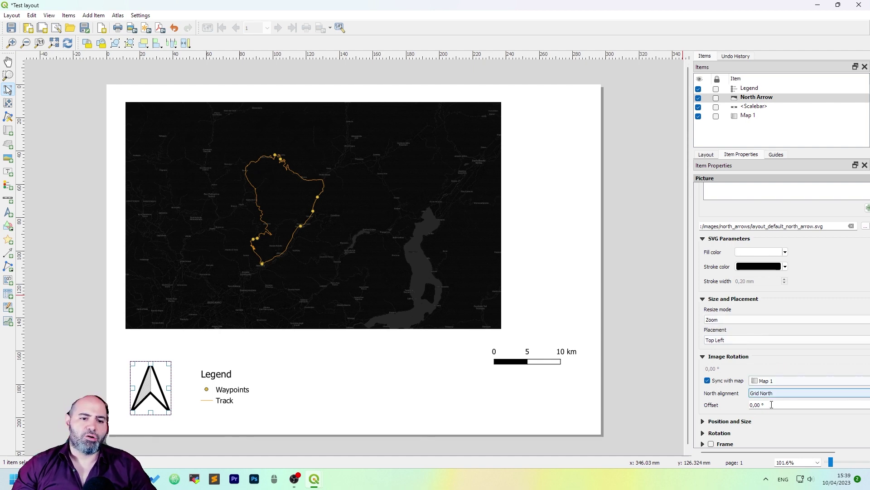
{"action": "left_click", "coordinate": [775, 106]}
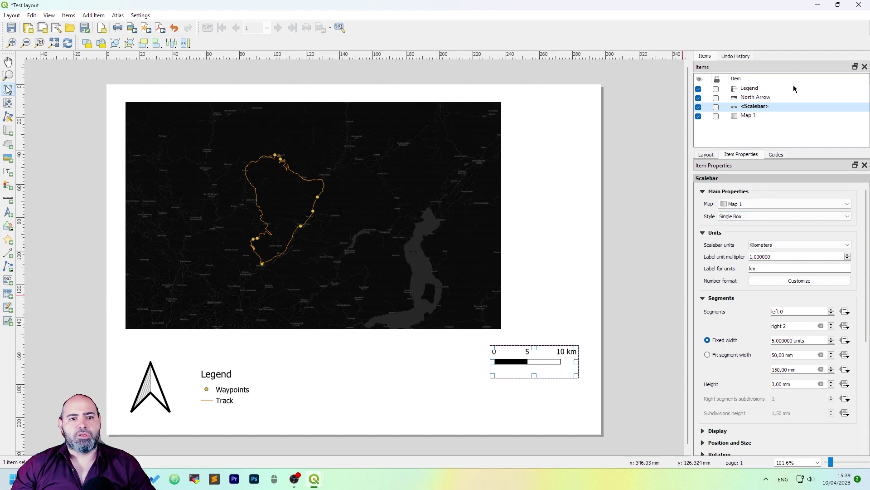
{"action": "scroll", "coordinate": [867, 220], "scroll_direction": "down", "scroll_amount": 10}
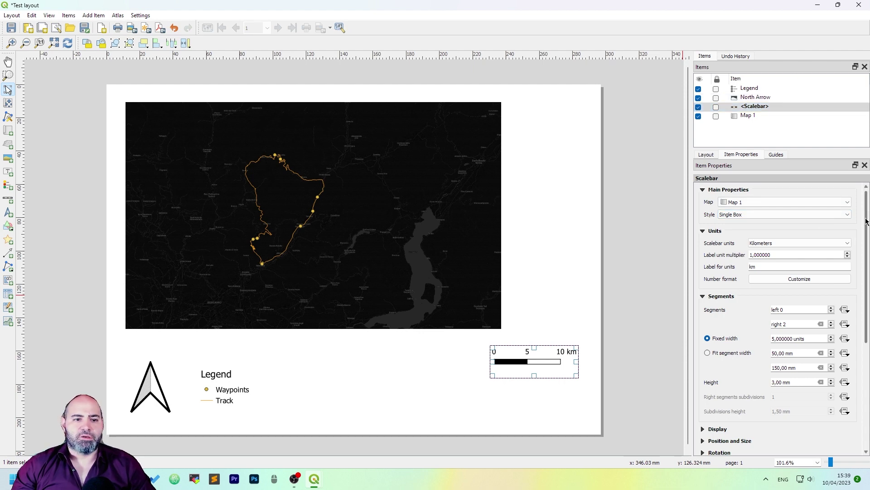
{"action": "scroll", "coordinate": [868, 220], "scroll_direction": "up", "scroll_amount": 10}
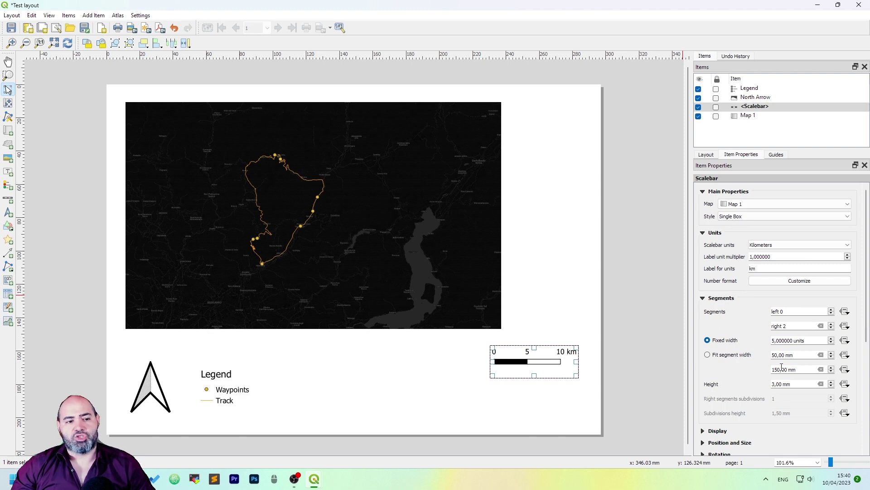
Adjust the scale bar segment counts so it extends to 15 km on the right
{"action": "left_click", "coordinate": [832, 309]}
{"action": "left_click", "coordinate": [832, 309]}
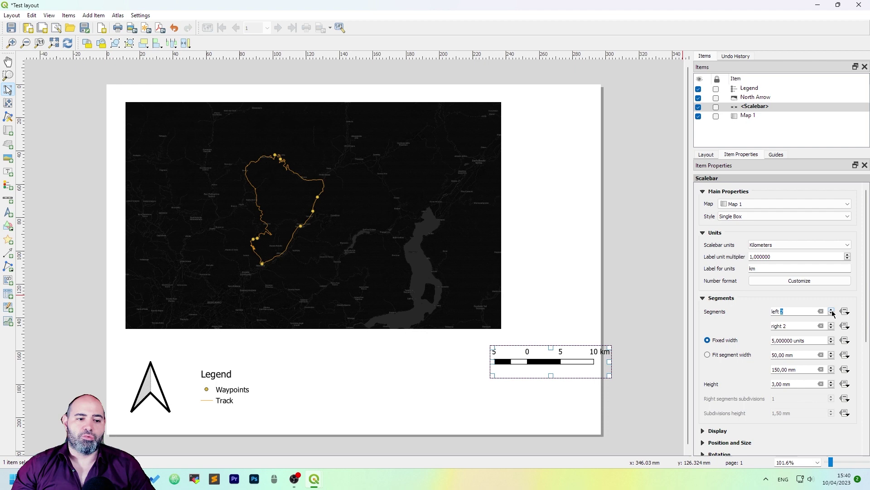
{"action": "left_click", "coordinate": [831, 314]}
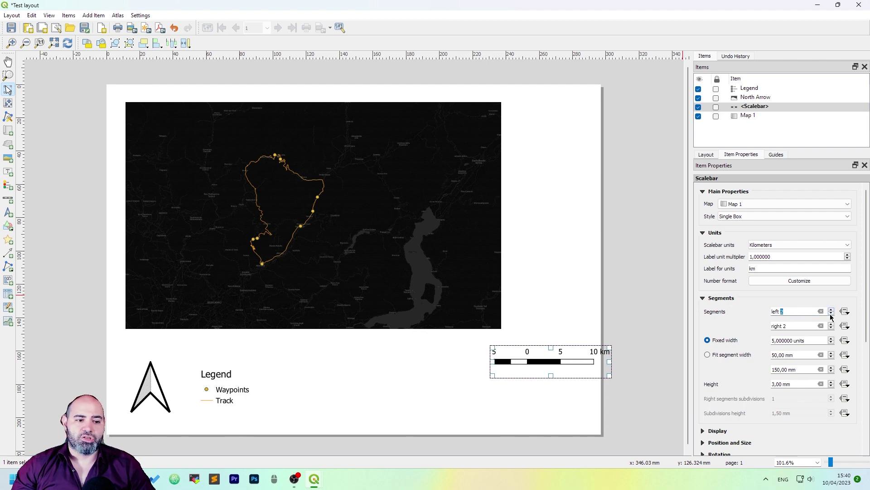
{"action": "left_click", "coordinate": [832, 324]}
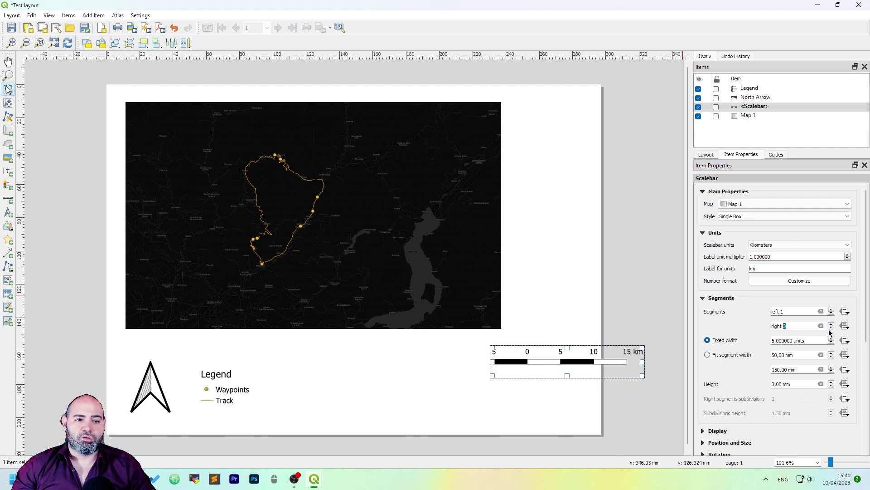
{"action": "left_click", "coordinate": [832, 328]}
{"action": "left_click", "coordinate": [831, 324]}
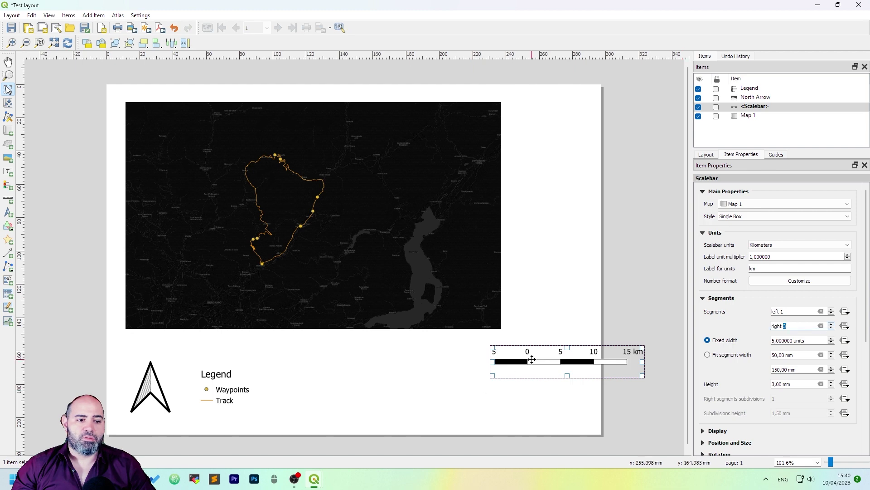
Move the scale bar beside the legend, start it at 0, and keep fixed 5 km segments
{"action": "left_click_drag", "start_coordinate": [544, 360], "coordinate": [399, 400]}
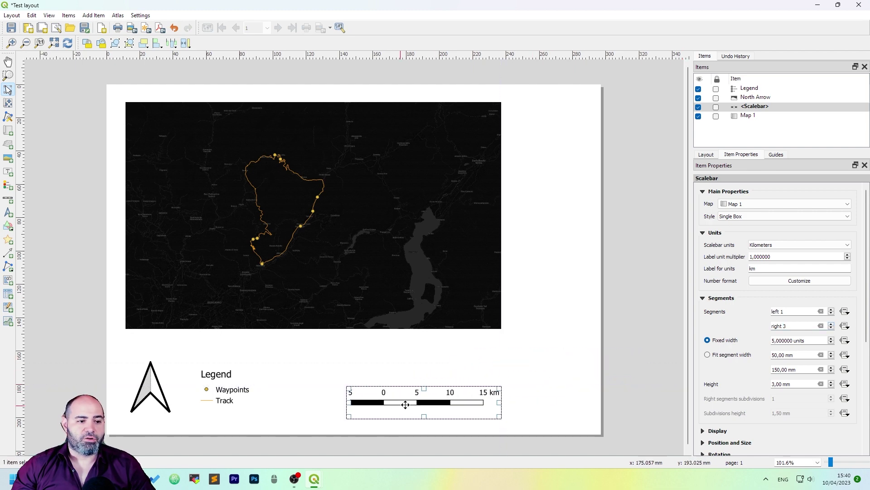
{"action": "left_click", "coordinate": [831, 313]}
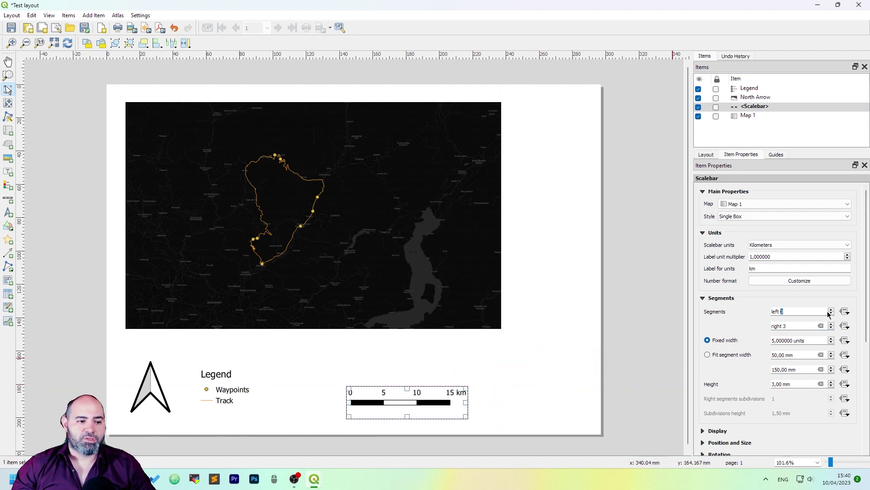
{"action": "left_click", "coordinate": [832, 342]}
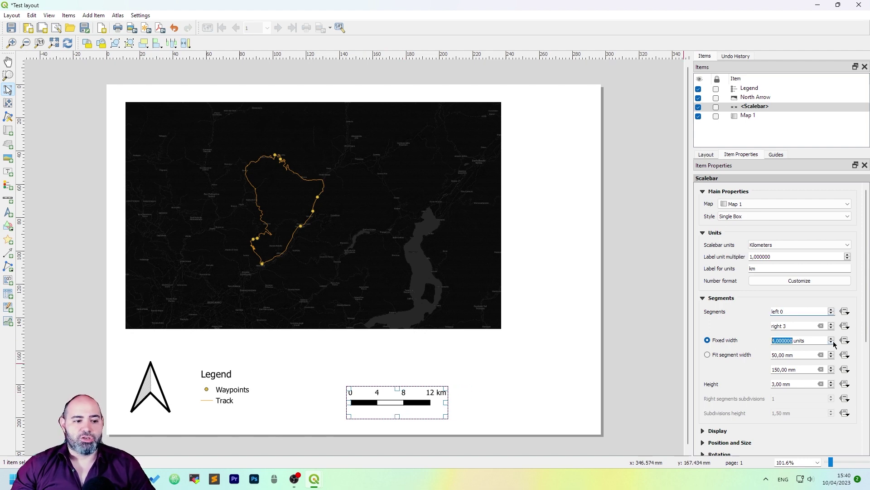
{"action": "left_click", "coordinate": [832, 342]}
{"action": "left_click", "coordinate": [832, 342]}
{"action": "scroll", "coordinate": [832, 342], "scroll_direction": "up", "scroll_amount": 3}
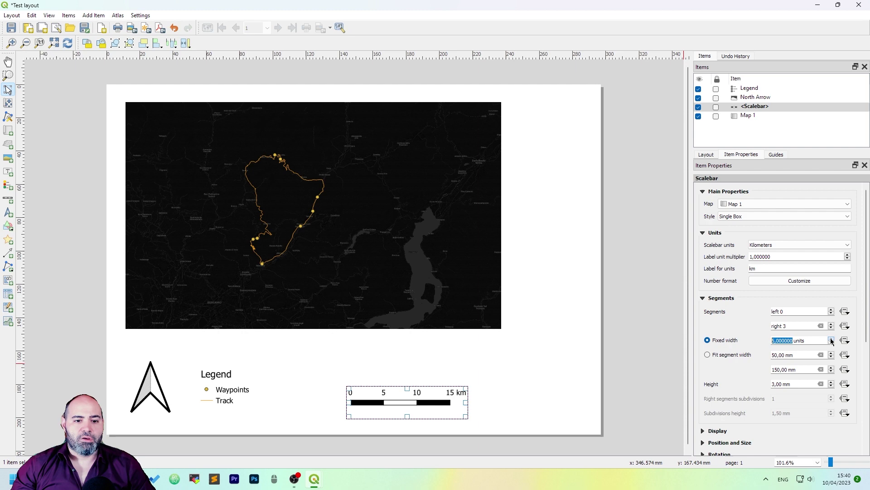
{"action": "left_click", "coordinate": [731, 357]}
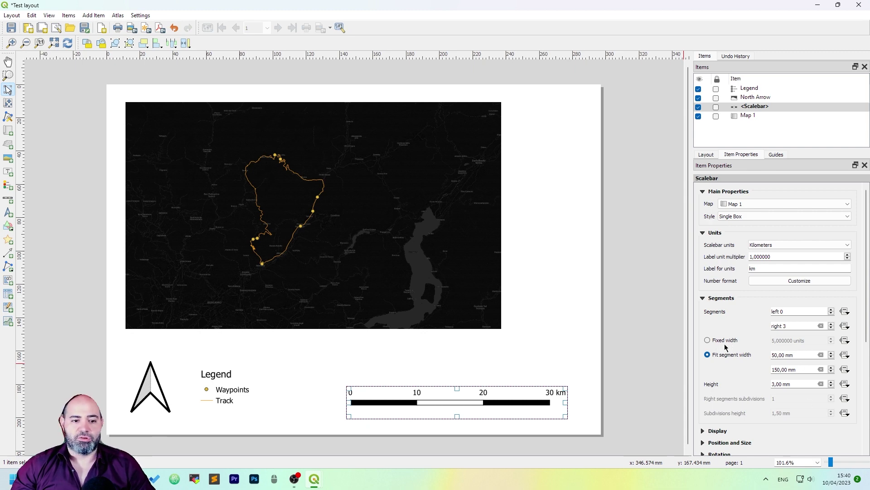
{"action": "left_click", "coordinate": [727, 341]}
Set Map 1's scale to 1:250000 after first trying 1:300000
{"action": "left_click", "coordinate": [758, 117]}
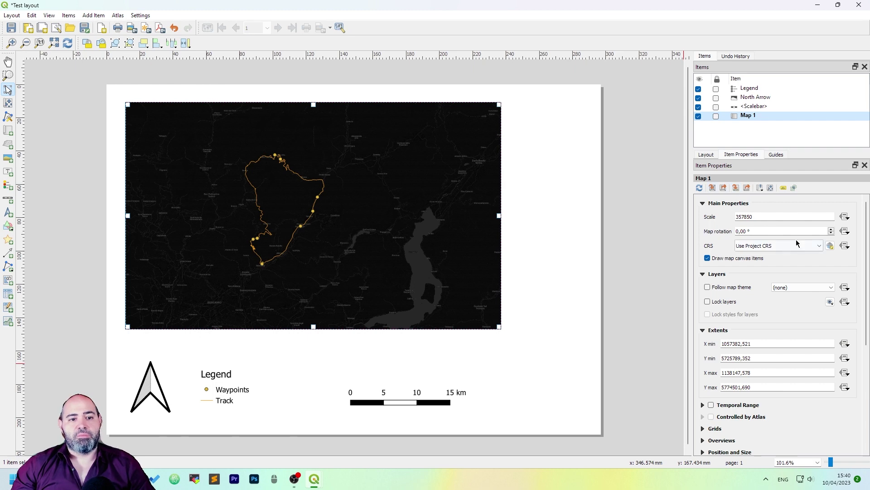
{"action": "double_click", "coordinate": [763, 216]}
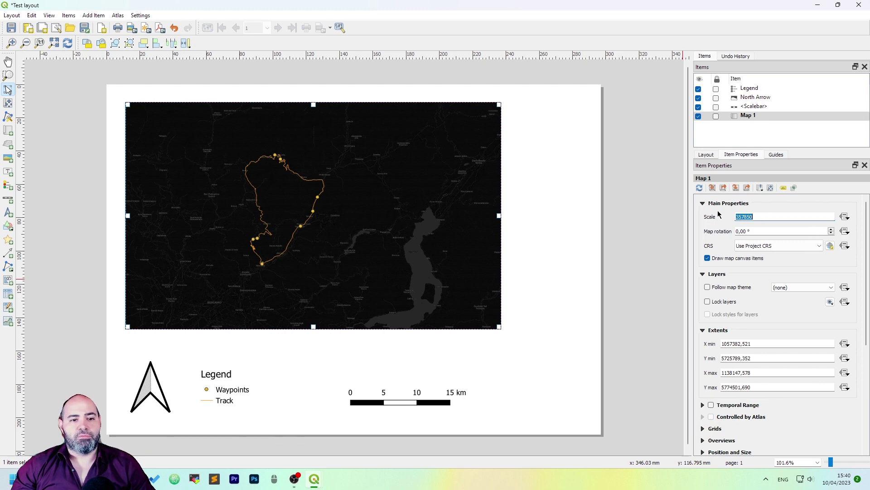
{"action": "left_click", "coordinate": [775, 216]}
{"action": "double_click", "coordinate": [775, 217]}
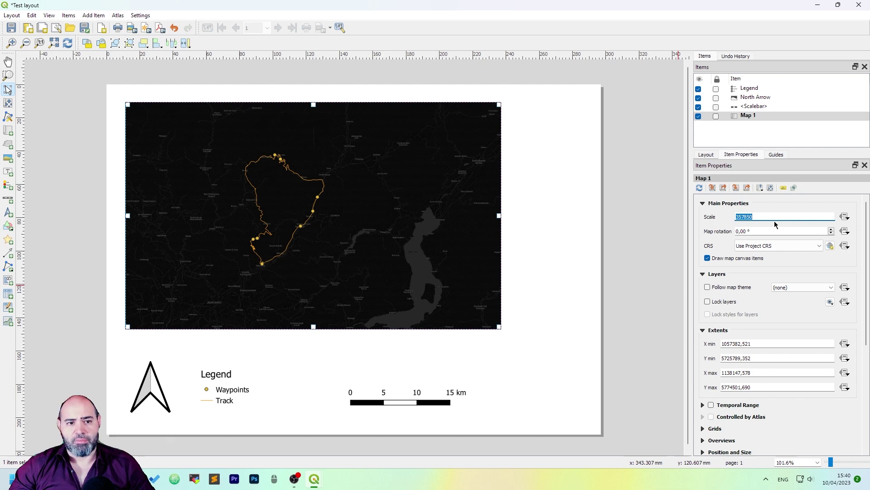
{"action": "type", "text": "300000"}
{"action": "key", "text": "Return"}
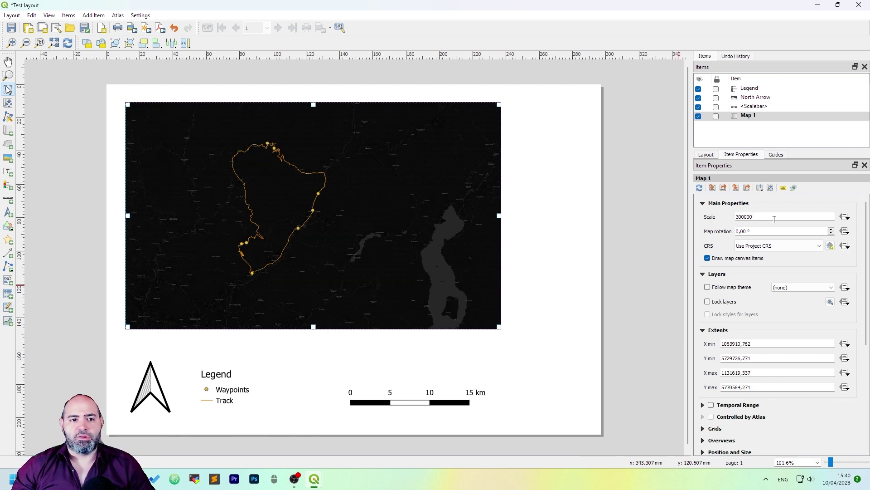
{"action": "double_click", "coordinate": [768, 215]}
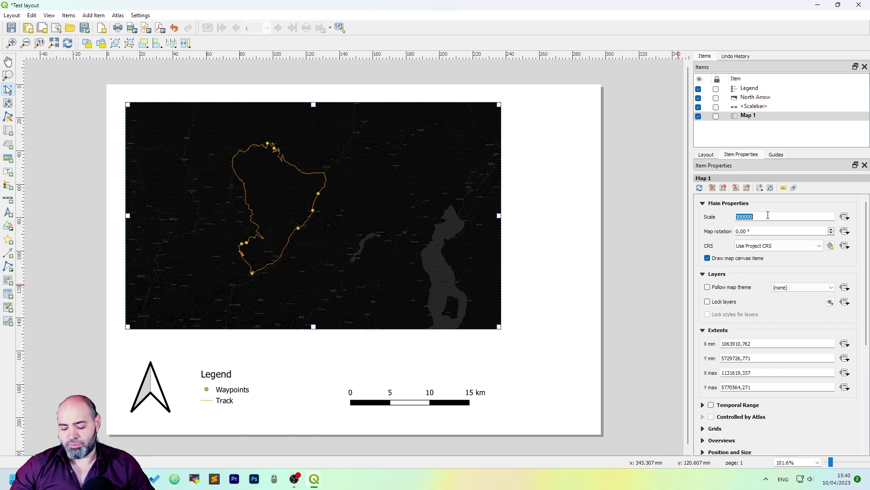
{"action": "type", "text": "2500"}
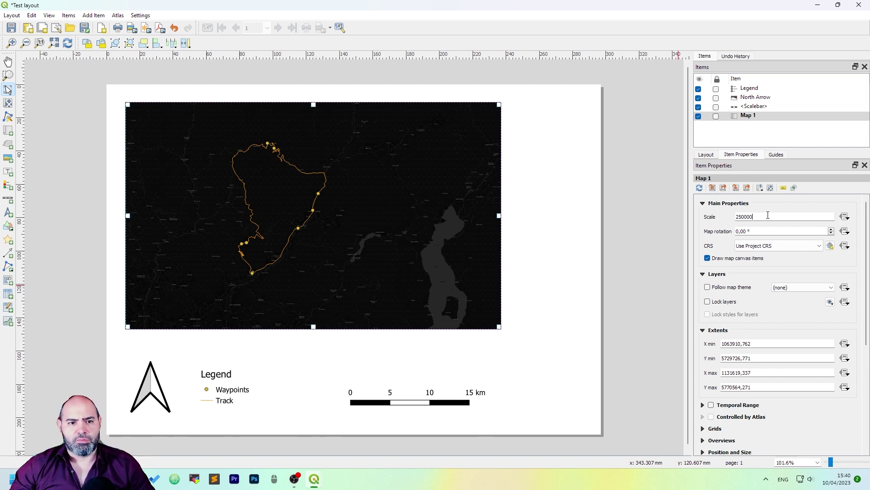
{"action": "type", "text": "00"}
{"action": "key", "text": "Return"}
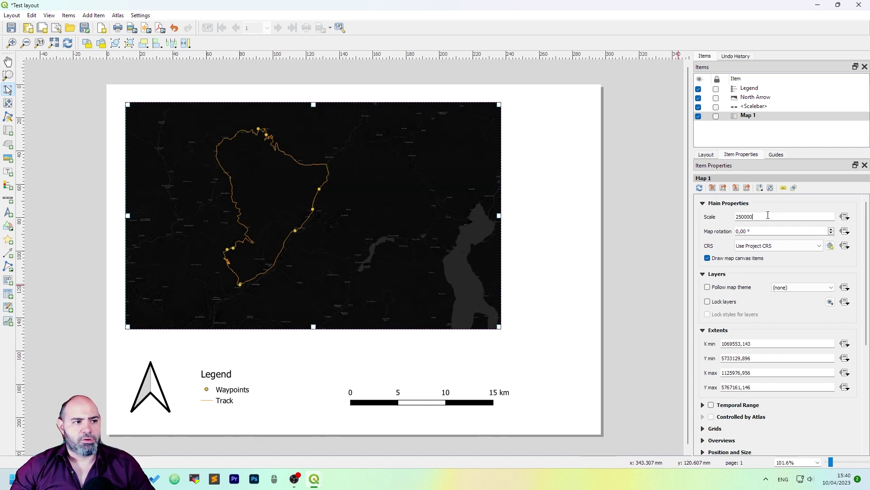
Stretch the map frame wider to the right and taller downward
{"action": "left_click", "coordinate": [499, 218]}
{"action": "left_click_drag", "start_coordinate": [499, 218], "coordinate": [580, 220]}
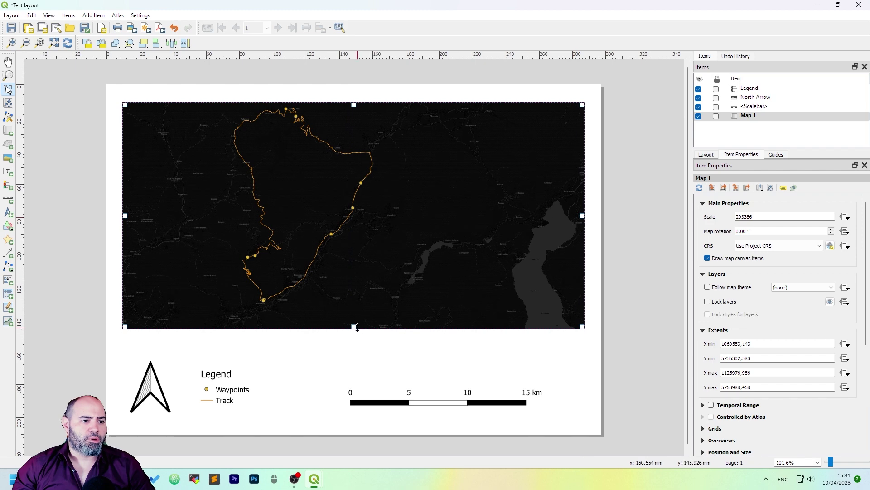
{"action": "left_click_drag", "start_coordinate": [357, 327], "coordinate": [355, 344]}
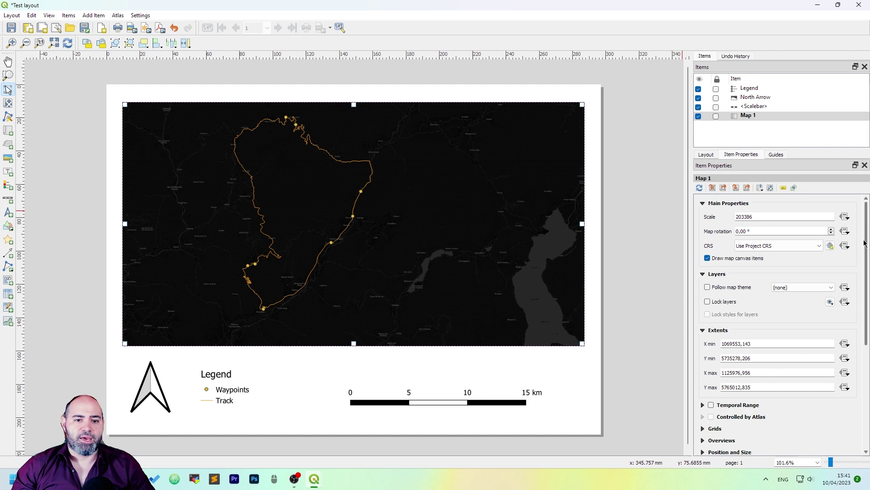
Add Grid 1 to the map and make its lines white
{"action": "scroll", "coordinate": [866, 245], "scroll_direction": "down", "scroll_amount": 2}
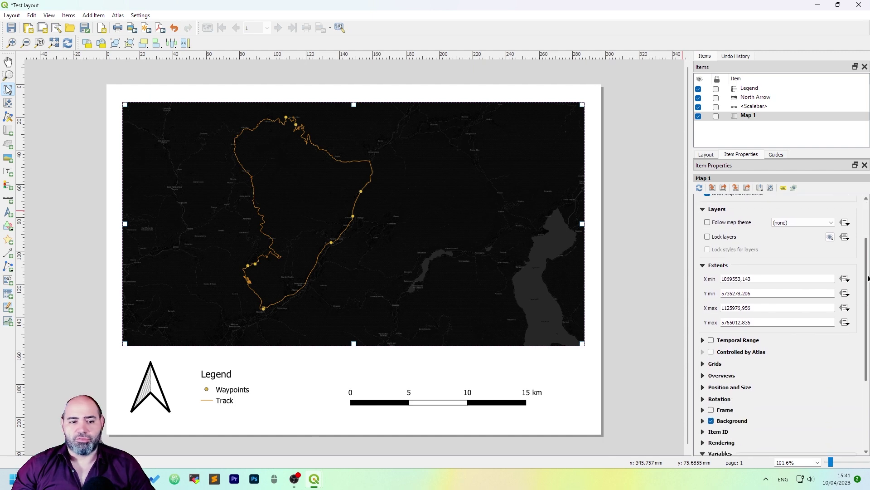
{"action": "left_click", "coordinate": [705, 365]}
{"action": "left_click", "coordinate": [722, 376]}
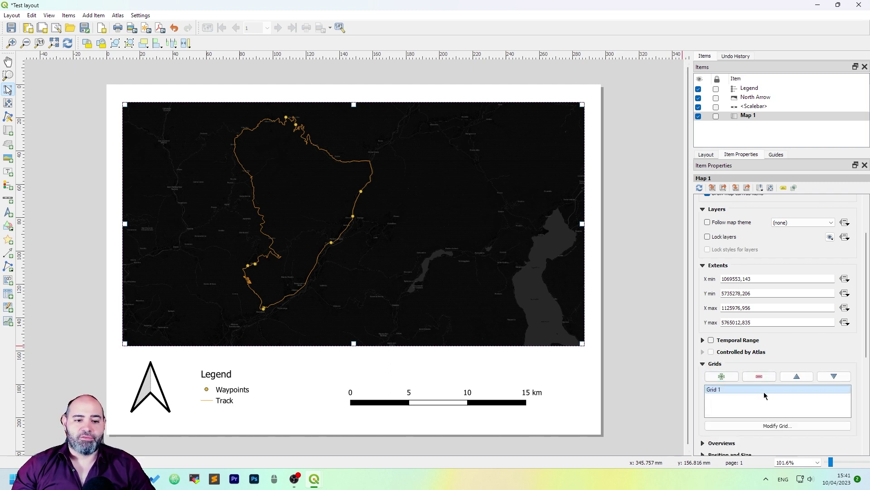
{"action": "left_click", "coordinate": [783, 425]}
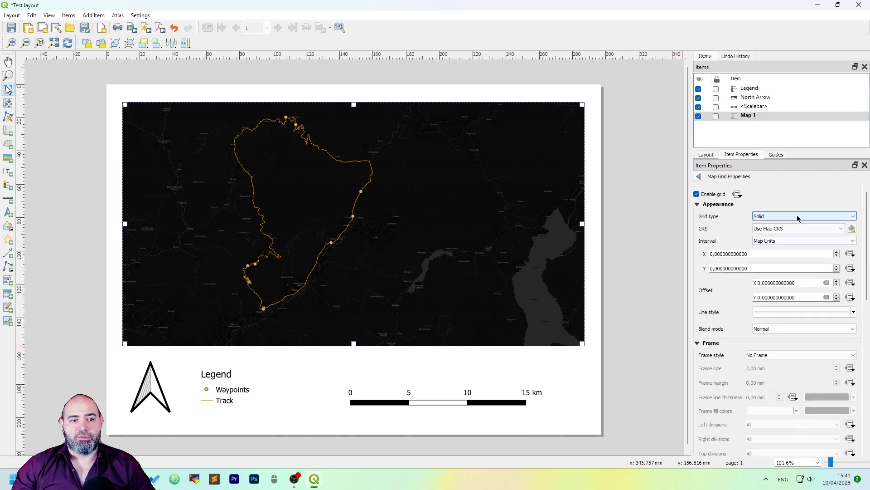
{"action": "left_click", "coordinate": [853, 312]}
{"action": "left_click_drag", "start_coordinate": [789, 185], "coordinate": [779, 189]}
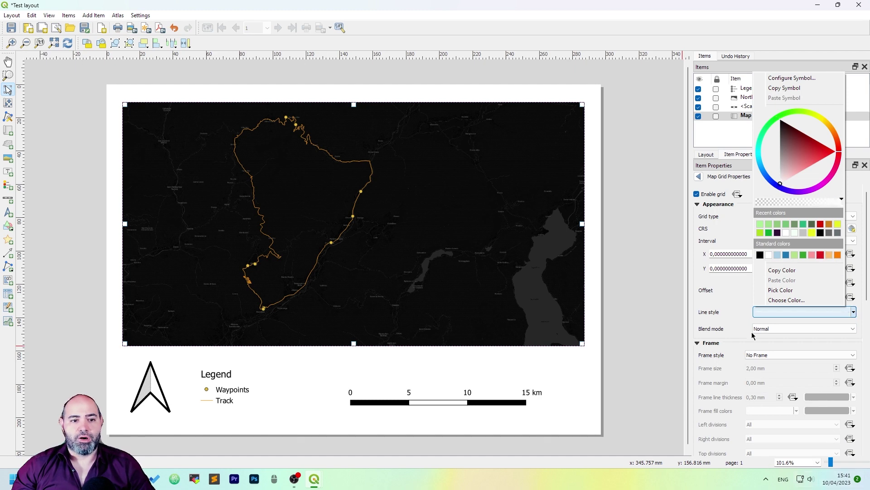
{"action": "left_click", "coordinate": [743, 317]}
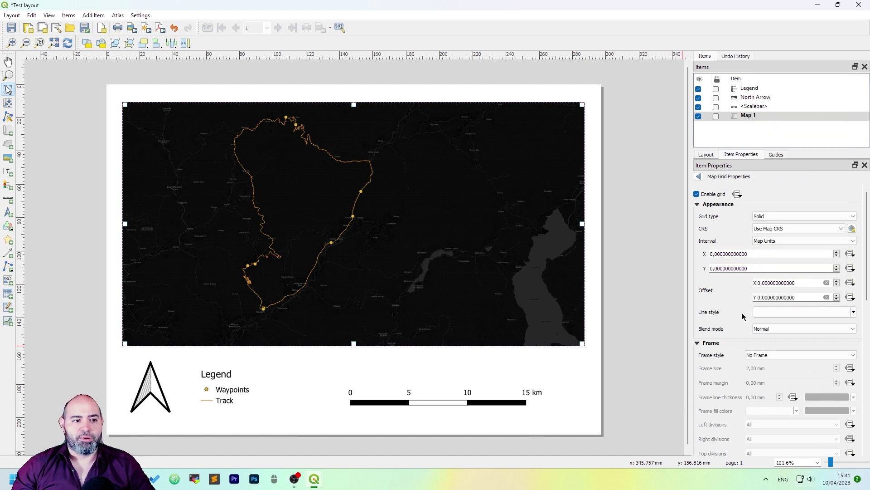
Set the grid interval to 10000 map units for both X and Y
{"action": "left_click", "coordinate": [820, 239]}
{"action": "left_click", "coordinate": [820, 239]}
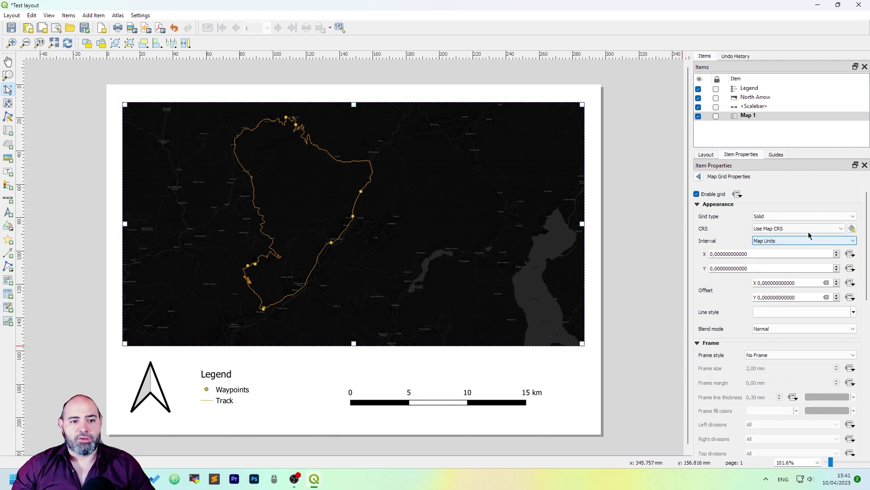
{"action": "double_click", "coordinate": [734, 253]}
{"action": "type", "text": "100"}
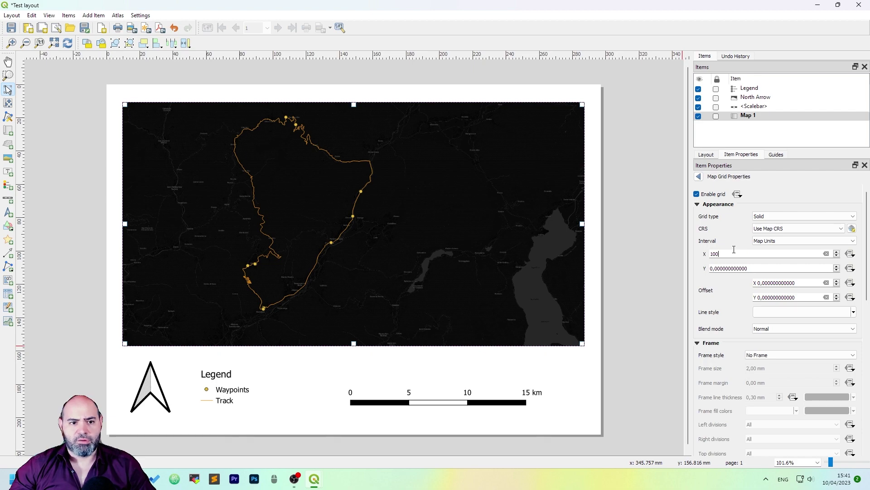
{"action": "key", "text": "Tab"}
{"action": "key", "text": "Tab"}
{"action": "type", "text": "100"}
{"action": "key", "text": "Tab"}
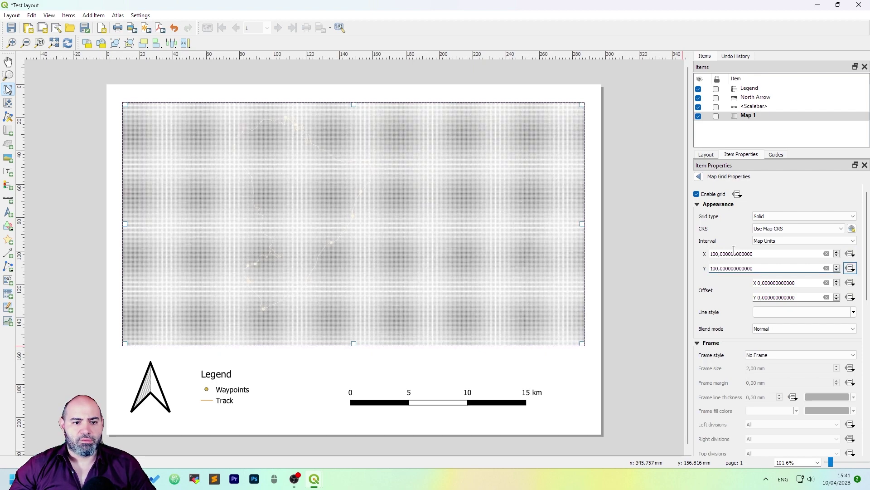
{"action": "key", "text": "shift+Tab"}
{"action": "key", "text": "shift+Tab"}
{"action": "key", "text": "shift+Tab"}
{"action": "type", "text": "10"}
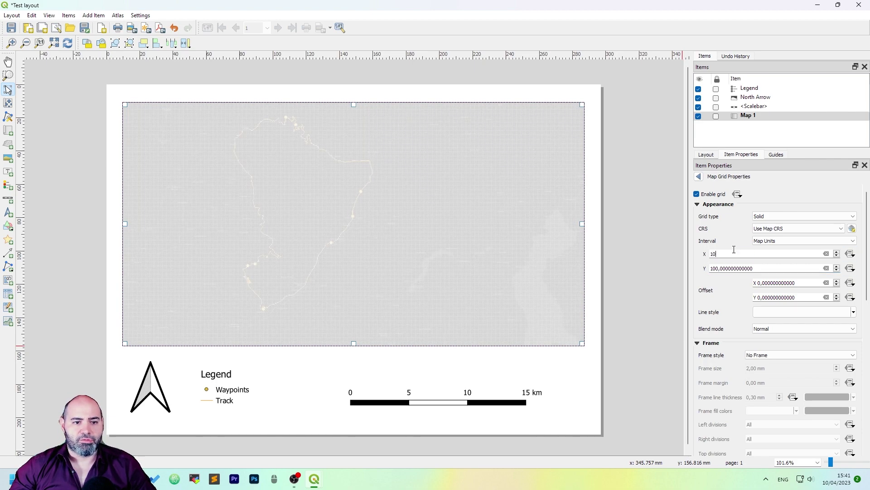
{"action": "type", "text": "000"}
{"action": "key", "text": "Tab"}
{"action": "key", "text": "Tab"}
{"action": "type", "text": "1"}
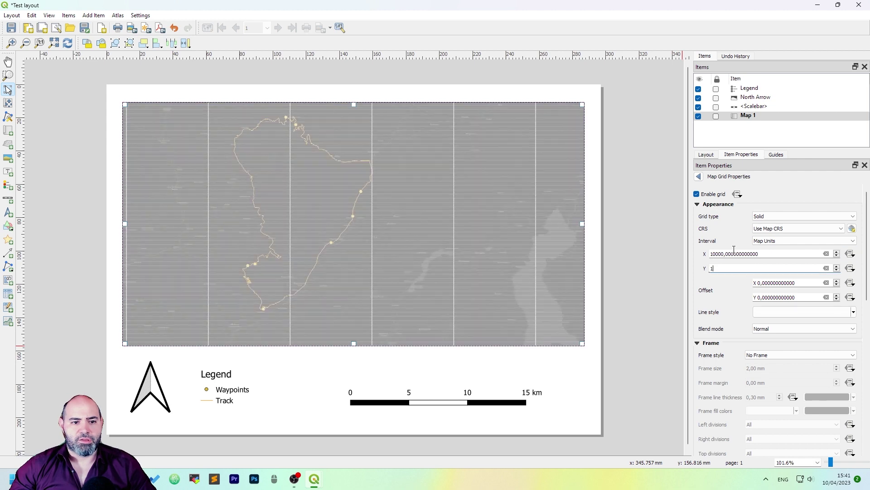
{"action": "type", "text": "0000"}
{"action": "key", "text": "Tab"}
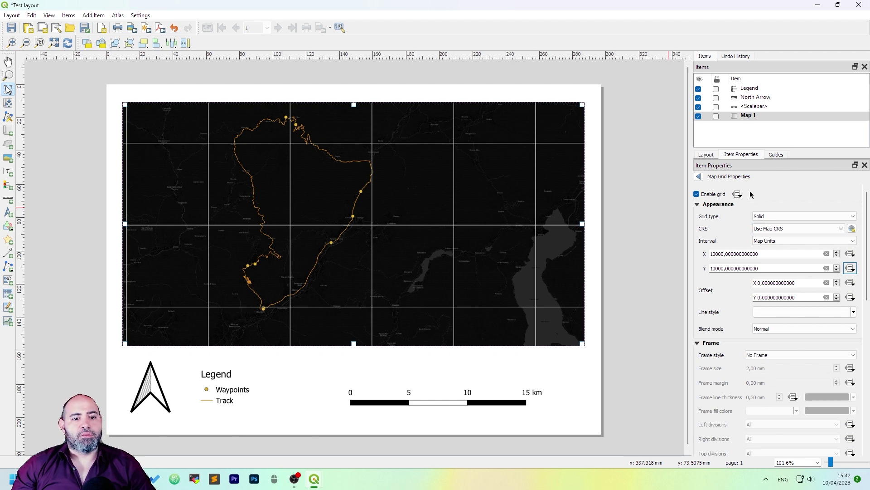
Toggle the grid off and on, then delete Grid 1 from the map
{"action": "left_click", "coordinate": [715, 195]}
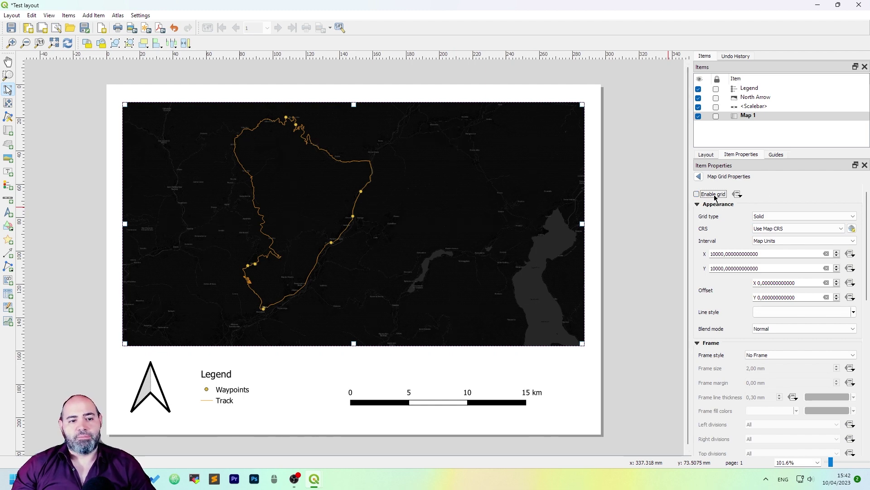
{"action": "left_click", "coordinate": [696, 194]}
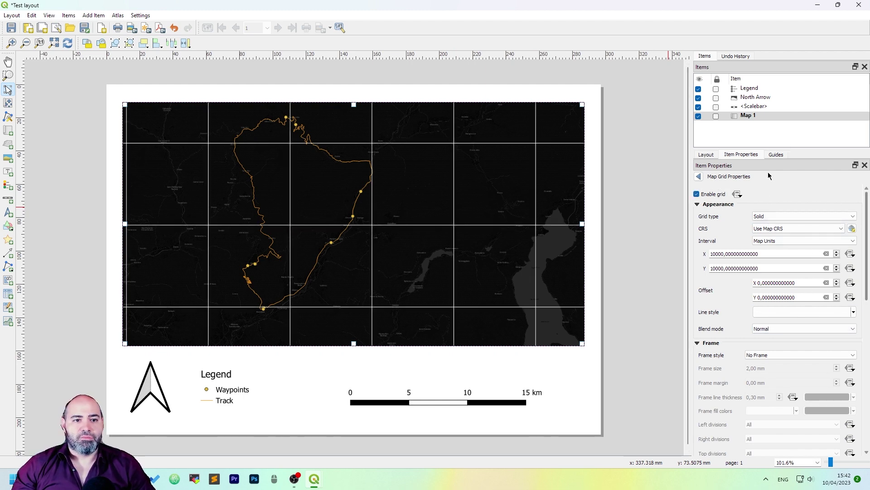
{"action": "left_click", "coordinate": [702, 180]}
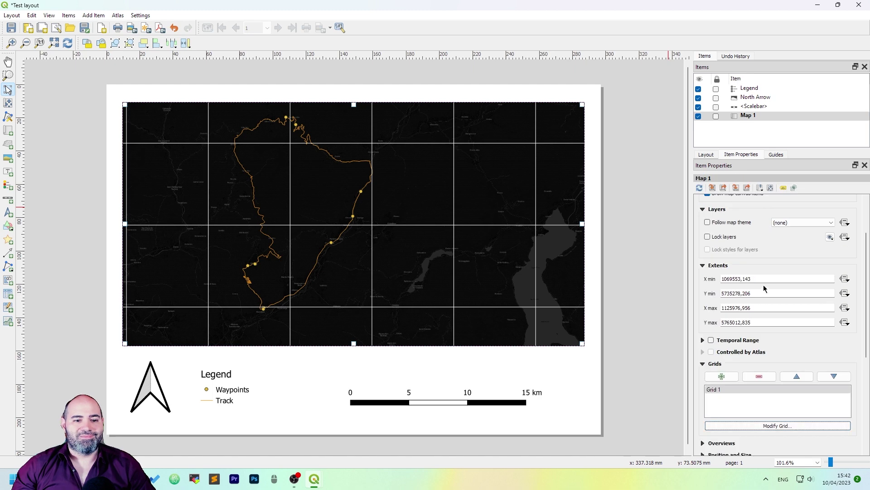
{"action": "left_click", "coordinate": [753, 377]}
Add Overview 1 to the map, then remove it and collapse the Overviews section
{"action": "scroll", "coordinate": [725, 369], "scroll_direction": "down", "scroll_amount": 3}
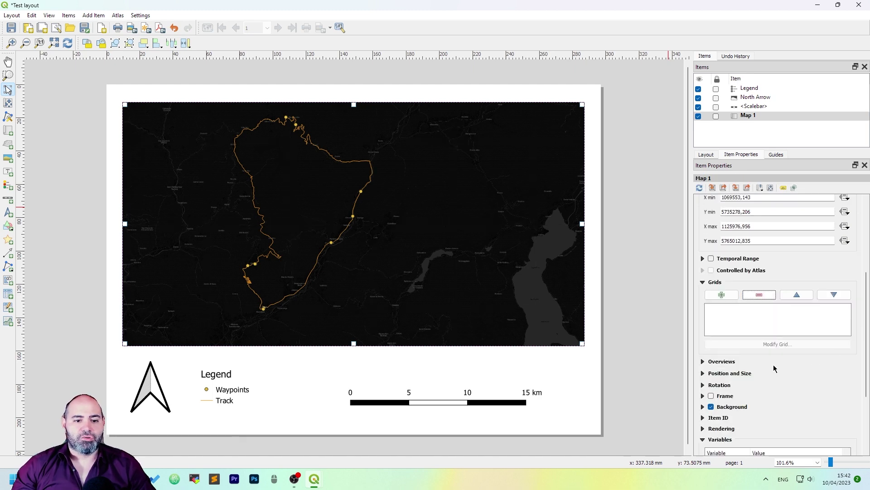
{"action": "left_click", "coordinate": [726, 364]}
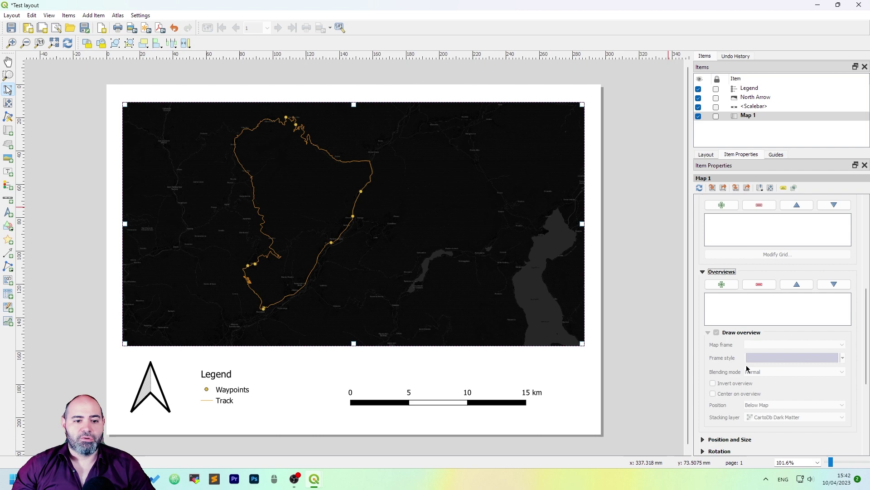
{"action": "left_click", "coordinate": [728, 288]}
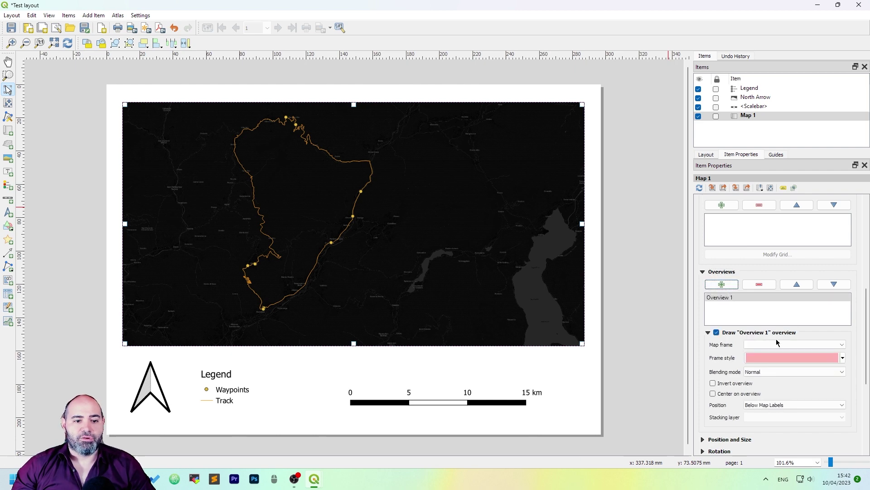
{"action": "left_click", "coordinate": [807, 344]}
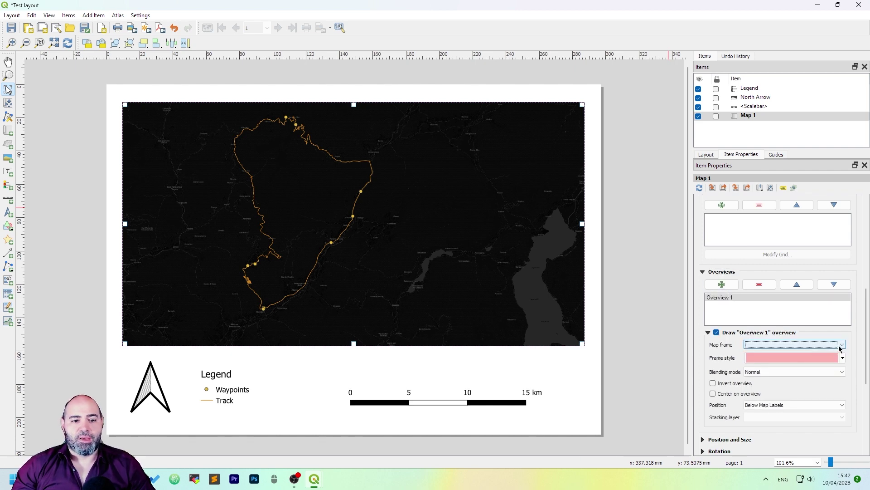
{"action": "scroll", "coordinate": [775, 246], "scroll_direction": "down", "scroll_amount": 2}
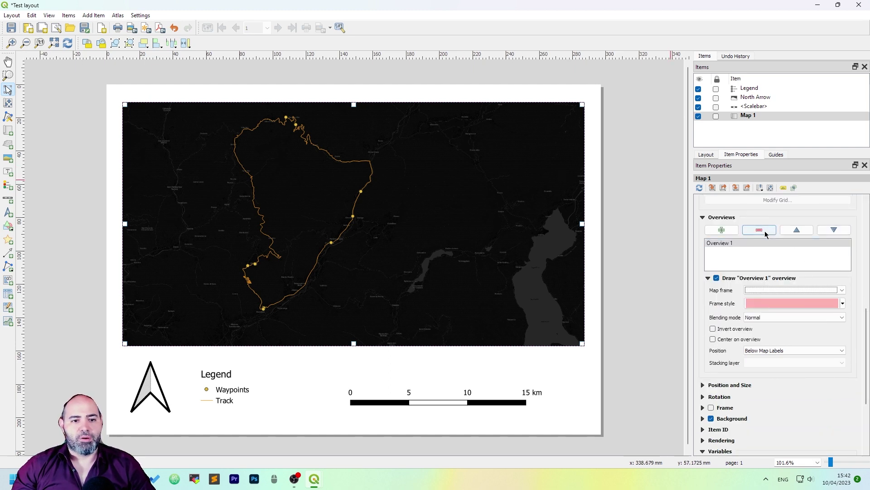
{"action": "left_click", "coordinate": [765, 231]}
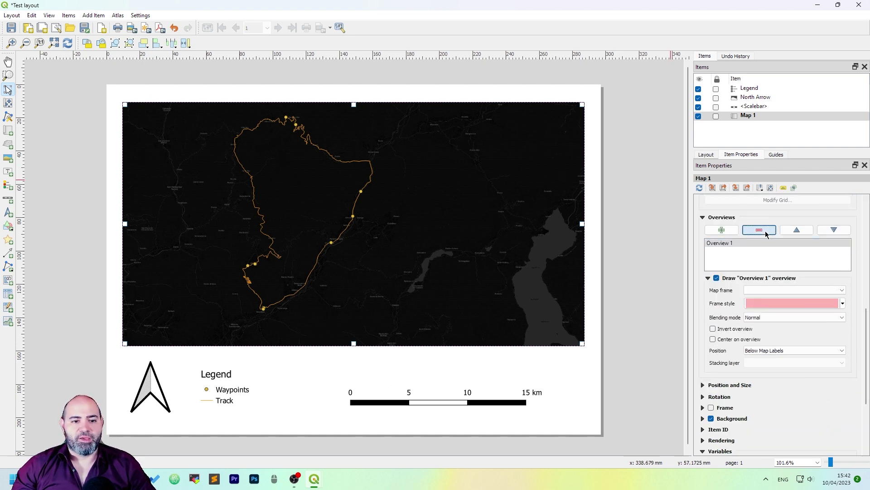
{"action": "left_click", "coordinate": [702, 218]}
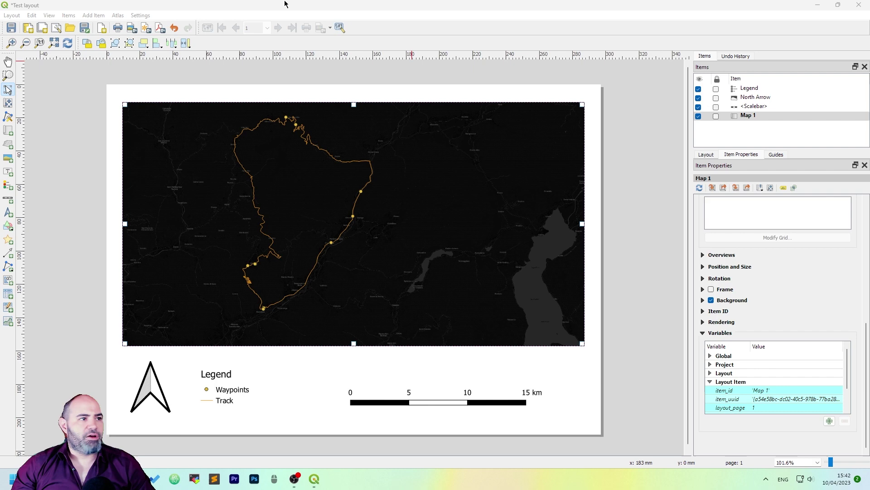
{"action": "left_click", "coordinate": [302, 4]}
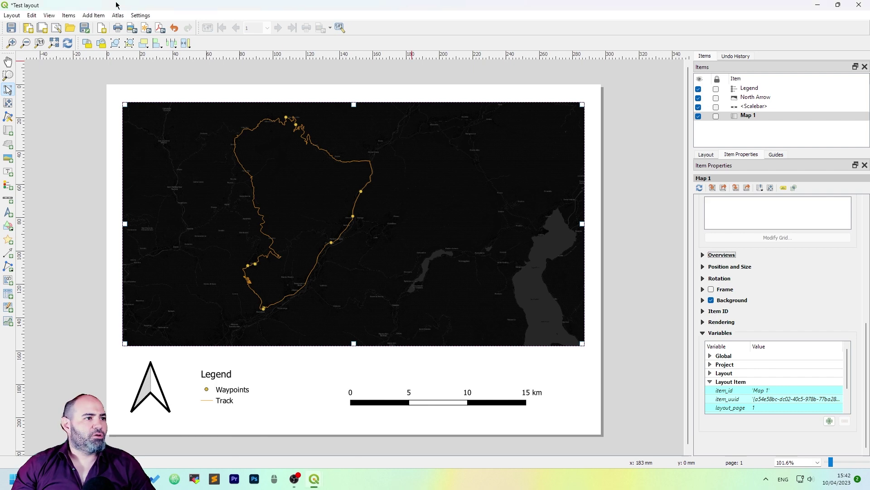
{"action": "left_click", "coordinate": [84, 27]}
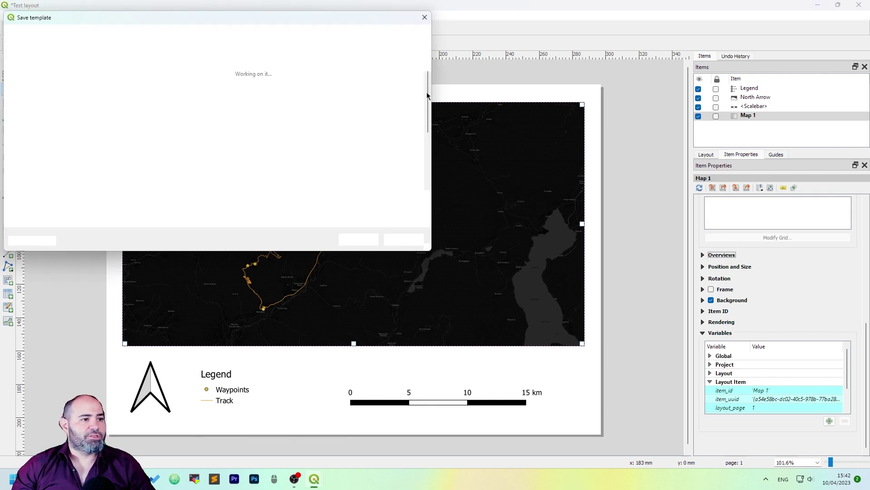
{"action": "left_click", "coordinate": [411, 240]}
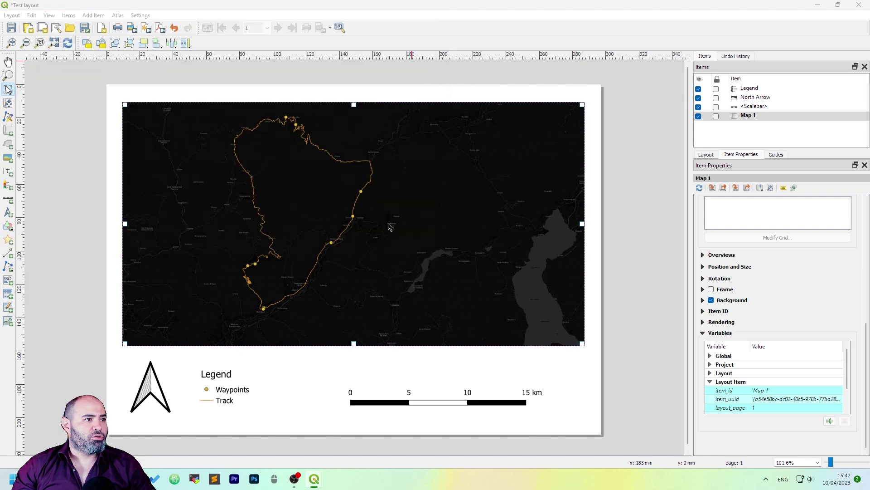